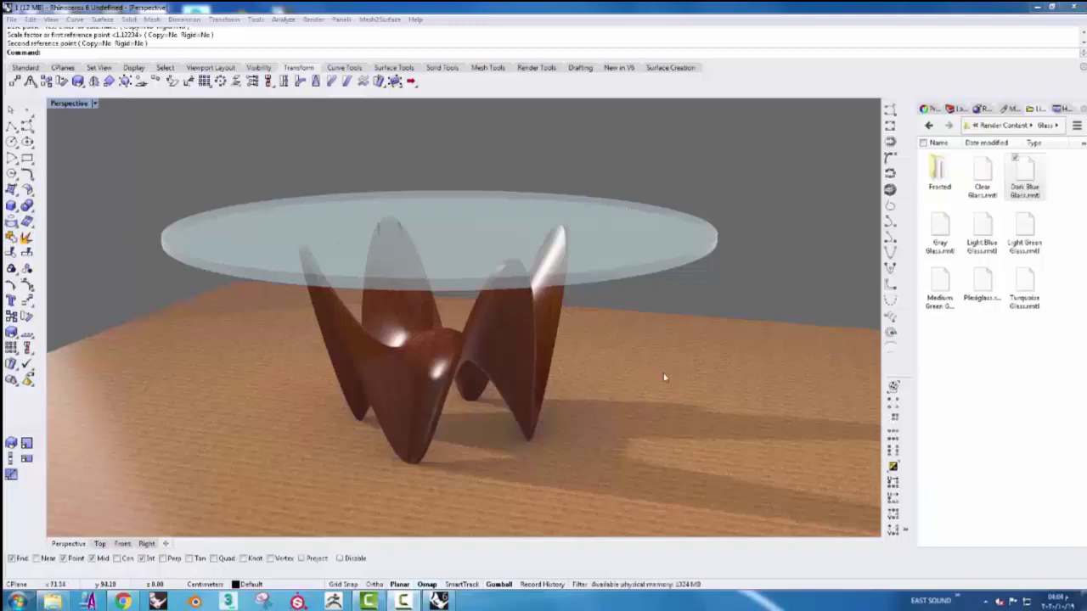
# Orbit the rendered glass-topped table down to a near eye-level view
pyautogui.moveTo(681, 359)
pyautogui.mouseDown(button='right')
pyautogui.moveTo(721, 345)
pyautogui.moveTo(662, 365)
pyautogui.moveTo(686, 363)
pyautogui.mouseUp(button='right')
# In the four wireframe views, draw a 189.52-diameter circle centred at the origin inside the large circle
pyautogui.click(67, 106)
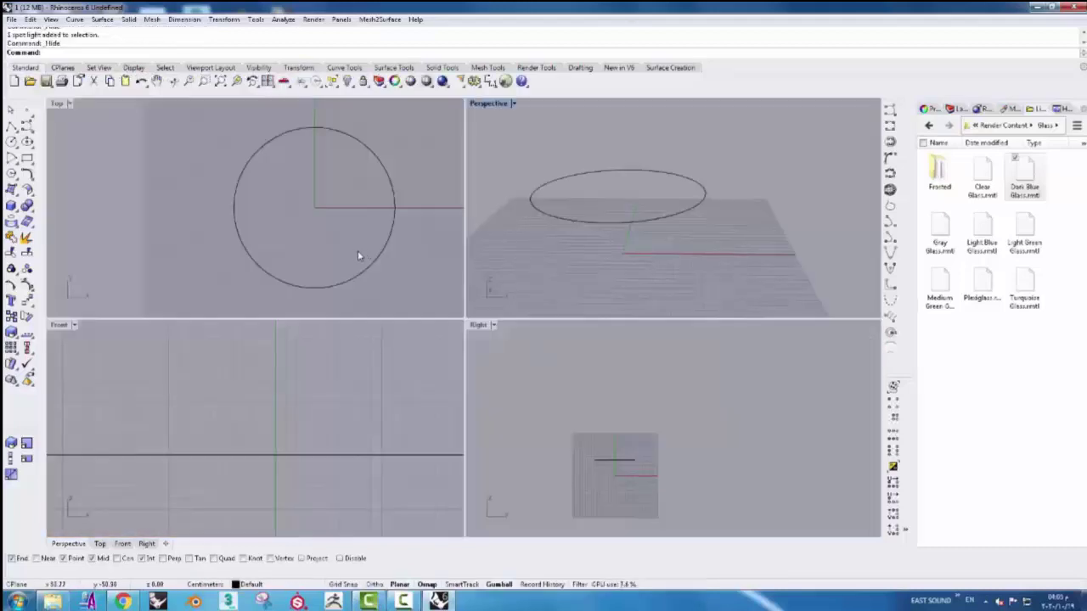
pyautogui.scroll(-2, 322, 221)
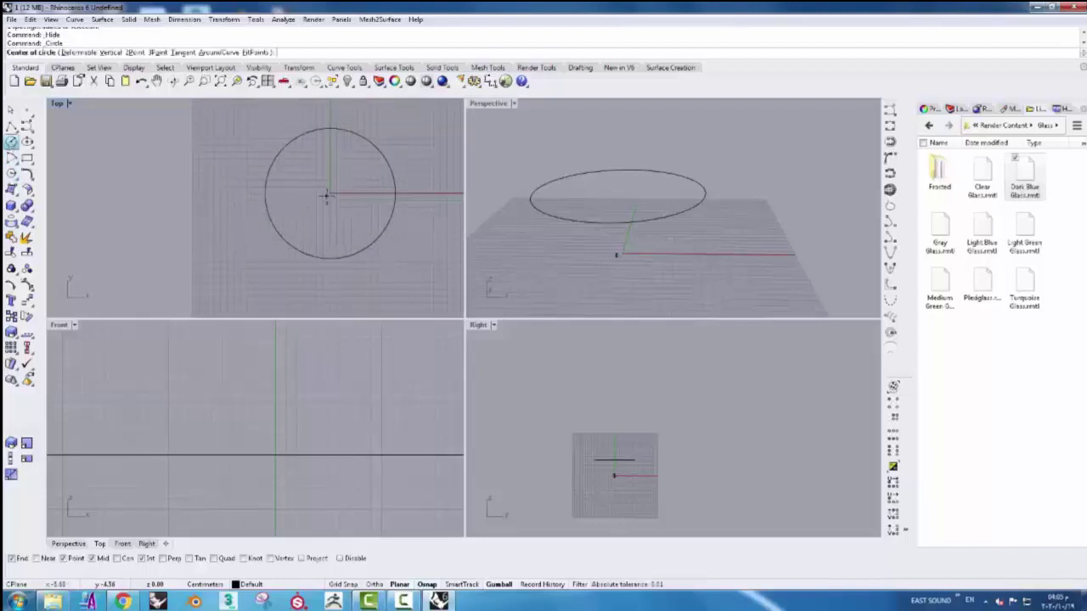
pyautogui.scroll(2, 330, 193)
pyautogui.moveTo(359, 204); pyautogui.dragTo(310, 245, button='right')
pyautogui.click(265, 228)
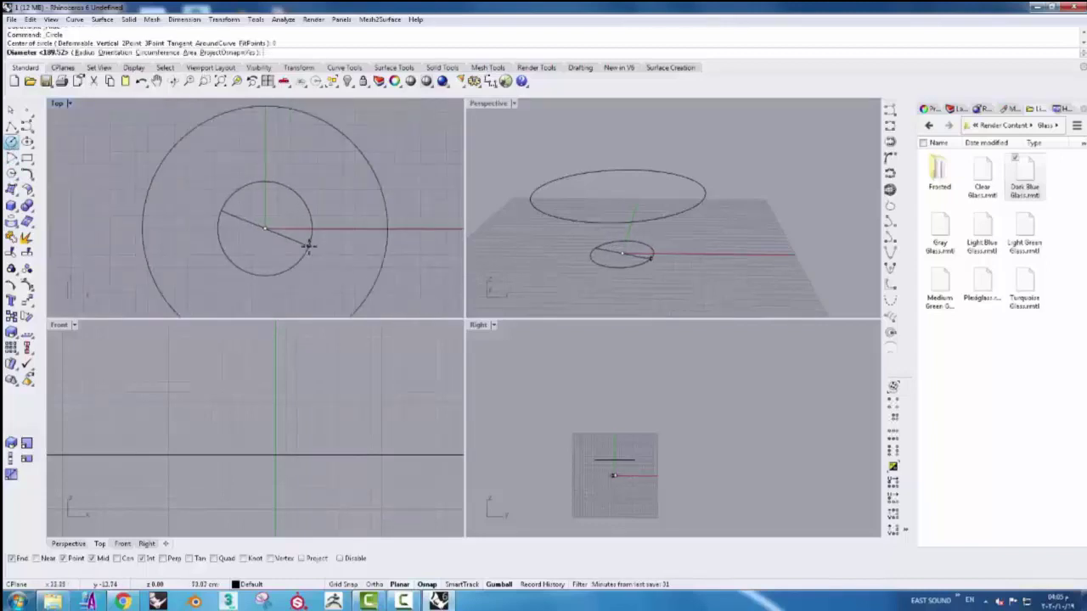
pyautogui.click(340, 237)
pyautogui.click(331, 274)
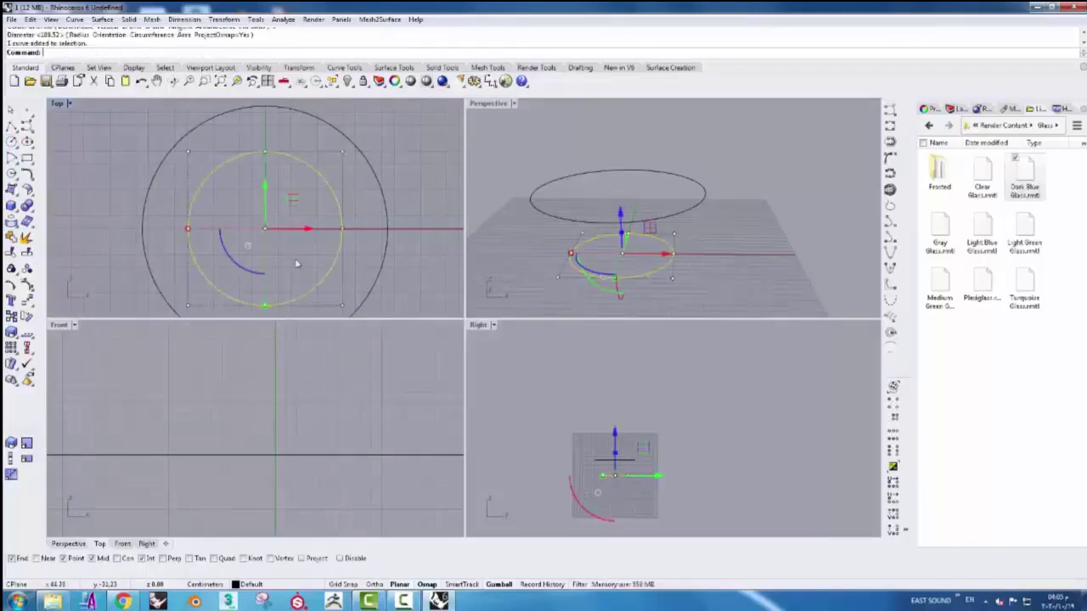
pyautogui.click(102, 18)
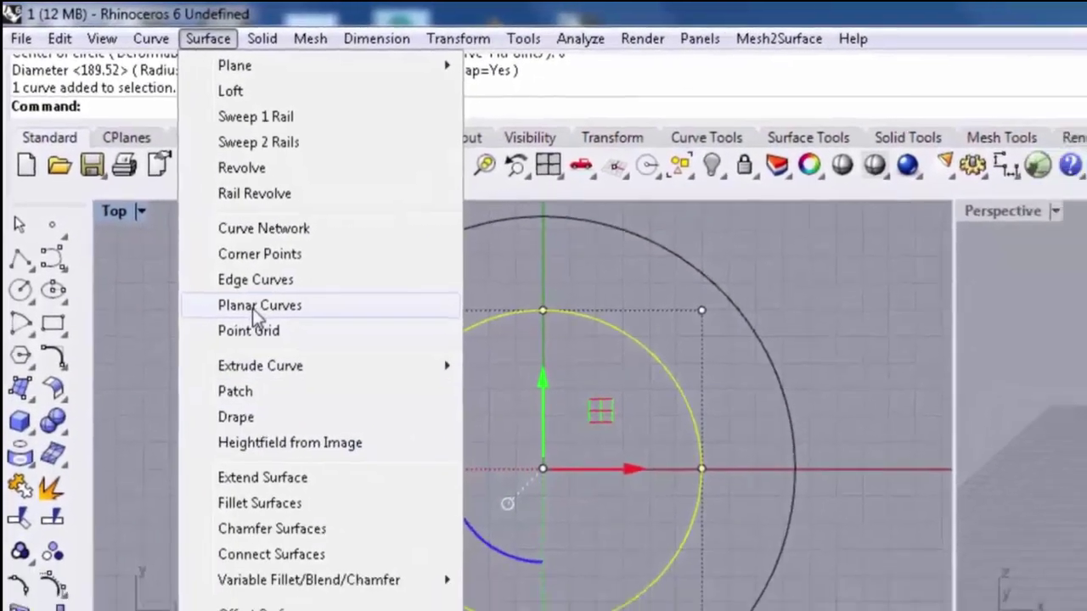
# Fill the inner circle with a flat planar surface and select it
pyautogui.click(273, 328)
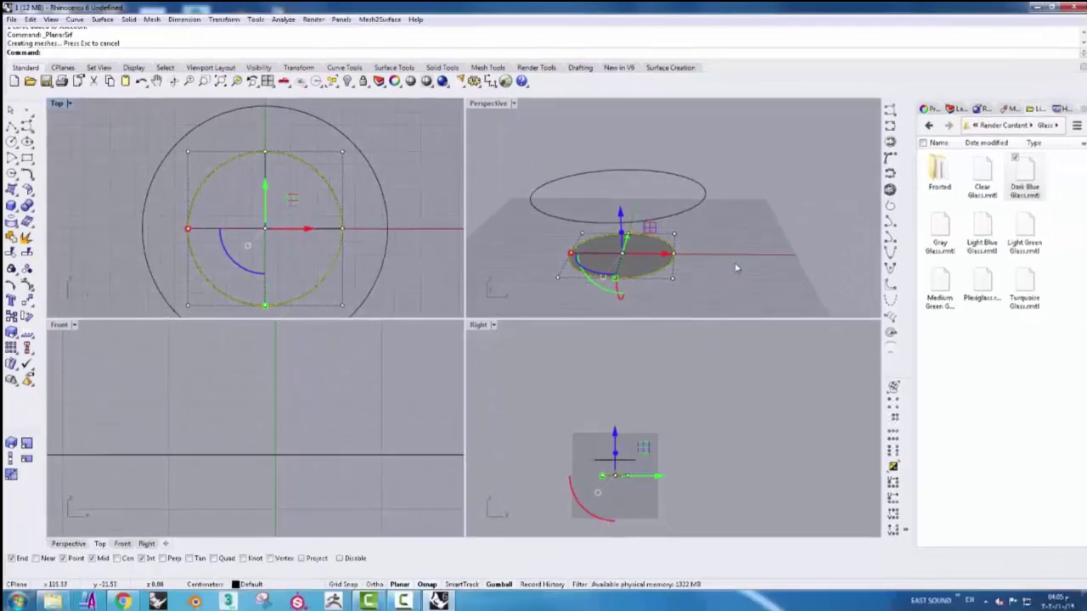
pyautogui.click(737, 269)
pyautogui.click(641, 260)
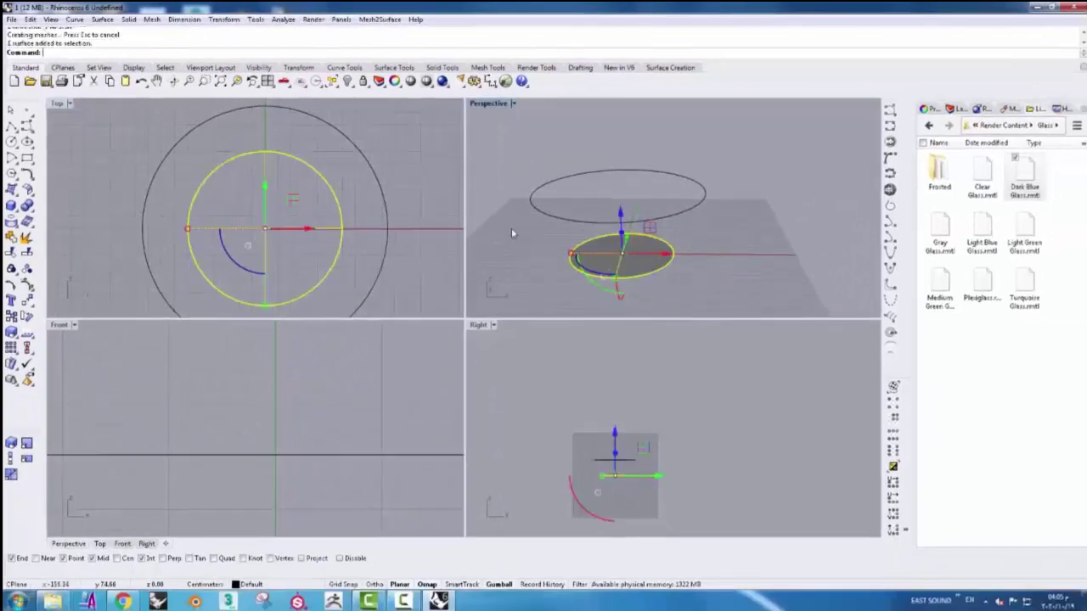
pyautogui.click(297, 68)
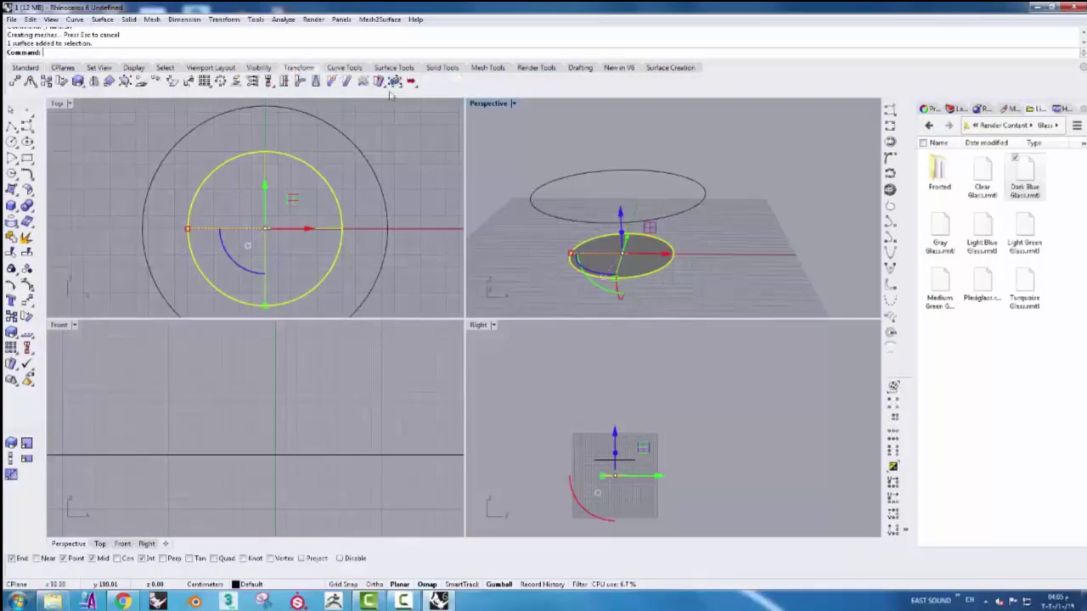
pyautogui.click(394, 81)
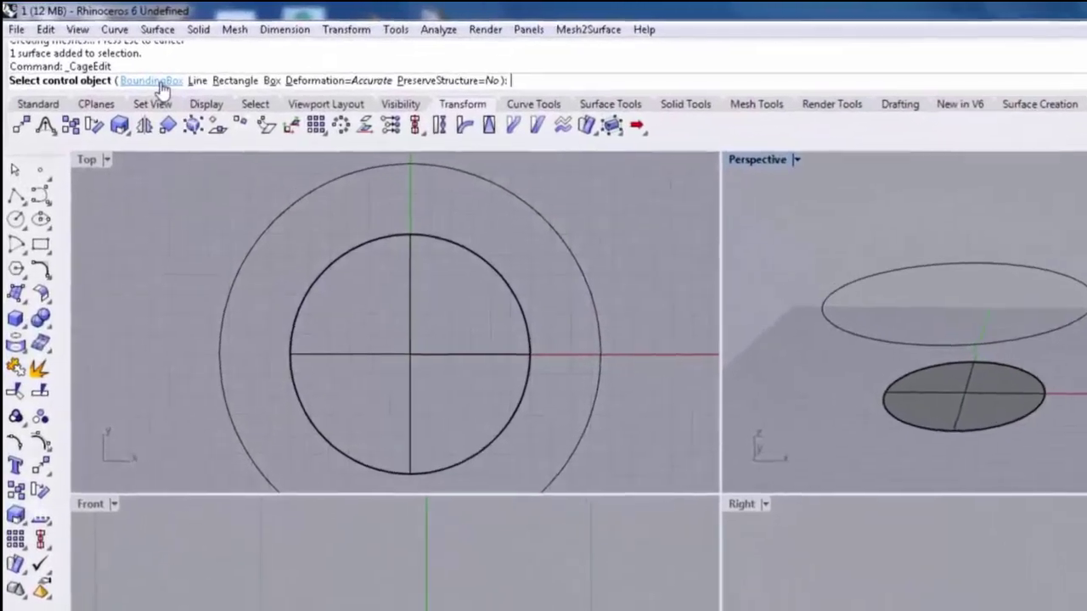
# Wrap the disc in a world-aligned bounding-box cage with default parameters and global editing
pyautogui.click(138, 73)
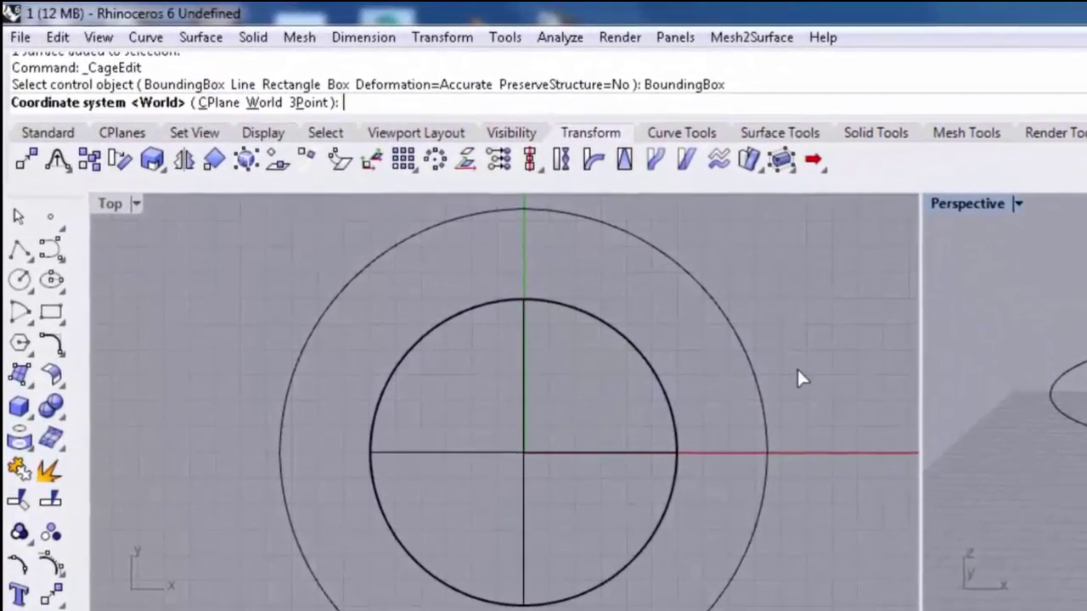
pyautogui.rightClick(798, 372)
pyautogui.rightClick(797, 367)
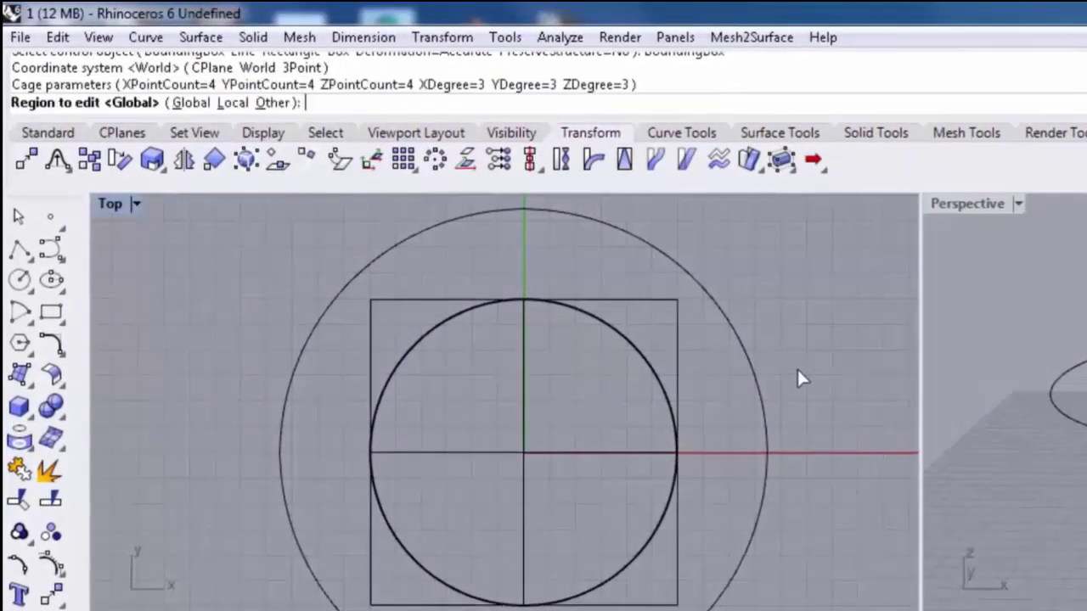
pyautogui.rightClick(796, 367)
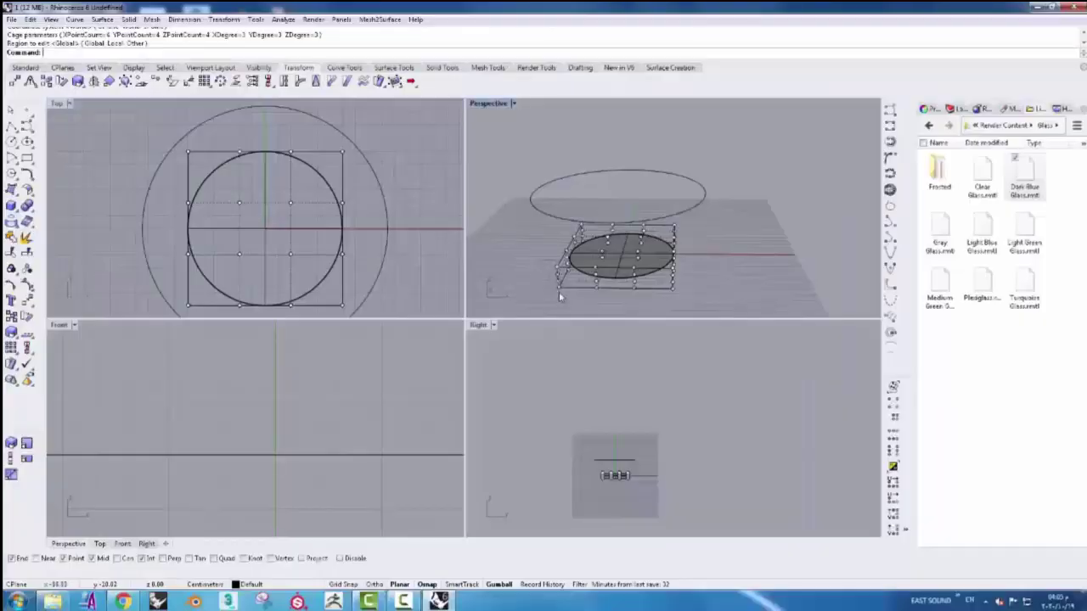
# Raise the selected outer cage points to bend the disc into a wavy bowl
pyautogui.moveTo(560, 296); pyautogui.dragTo(548, 268)
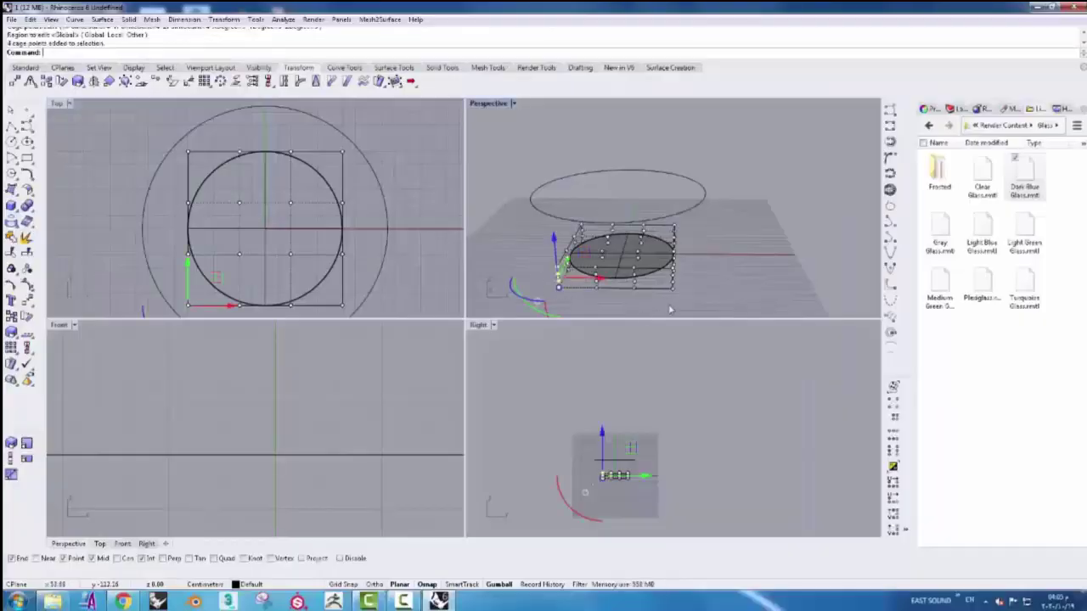
pyautogui.keyDown('shift'); pyautogui.moveTo(361, 173); pyautogui.dragTo(166, 150); pyautogui.keyUp('shift')
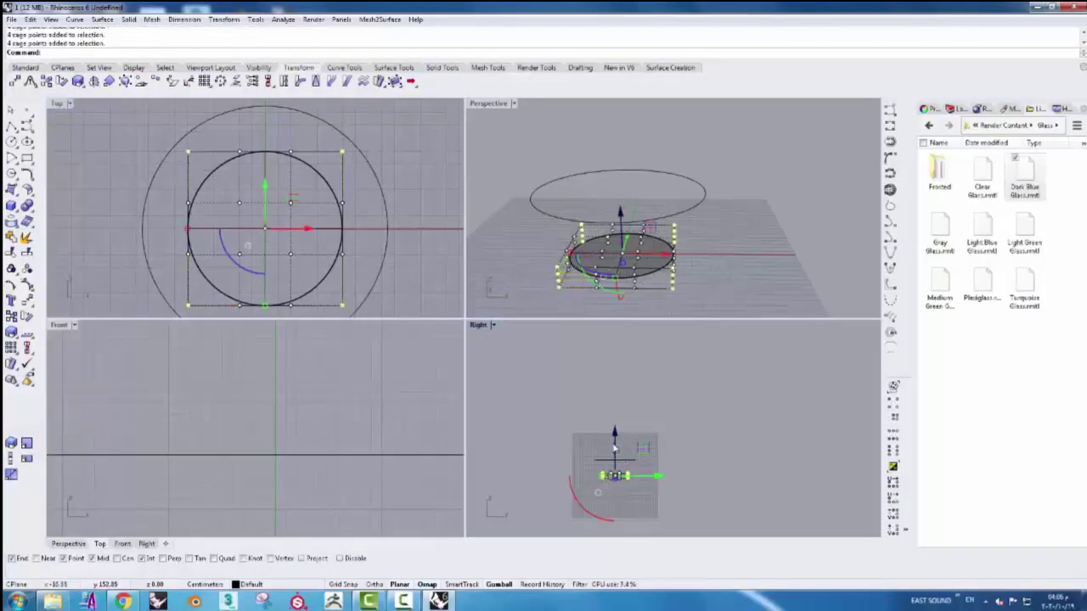
pyautogui.moveTo(615, 448); pyautogui.dragTo(614, 435)
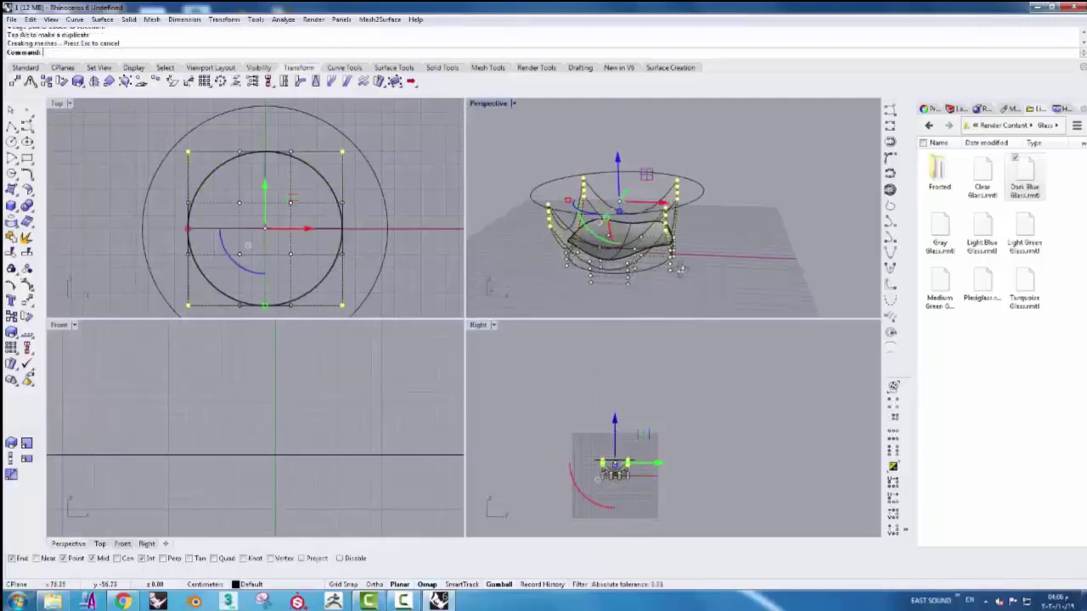
pyautogui.moveTo(680, 270); pyautogui.dragTo(610, 209, button='right')
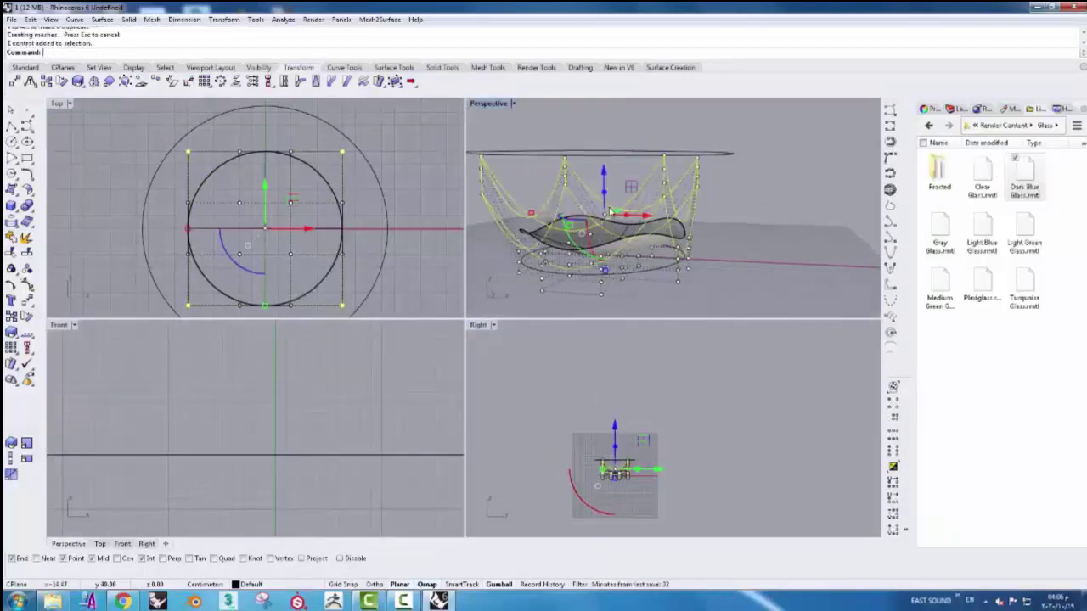
# Delete the first cage and add a default bounding-box cage to the bowl
pyautogui.press('Delete')
pyautogui.click(646, 228)
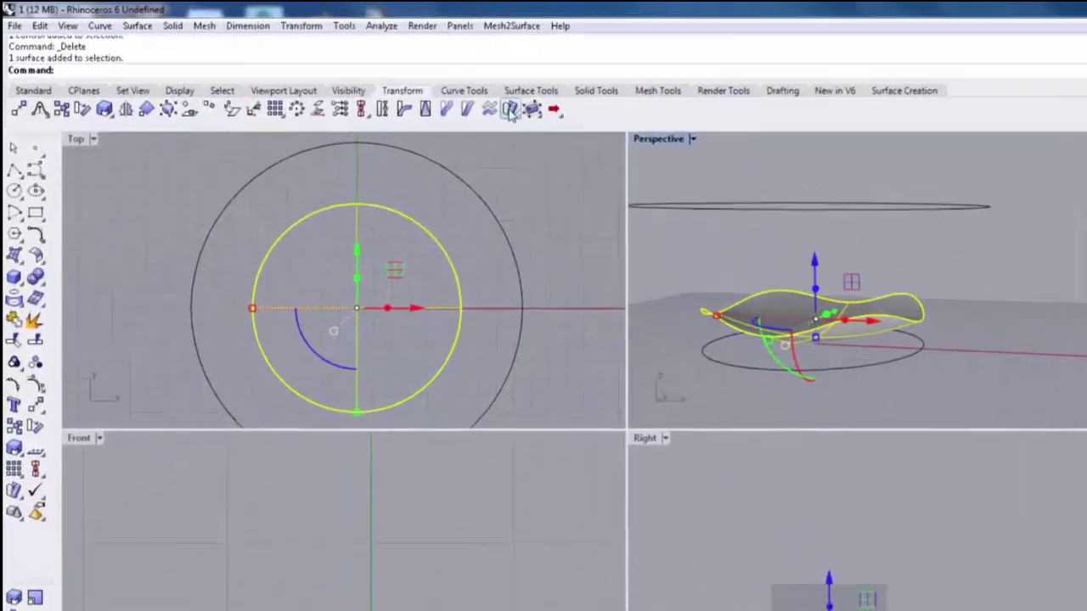
pyautogui.click(395, 81)
pyautogui.click(180, 100)
pyautogui.press('Return')
pyautogui.press('Return')
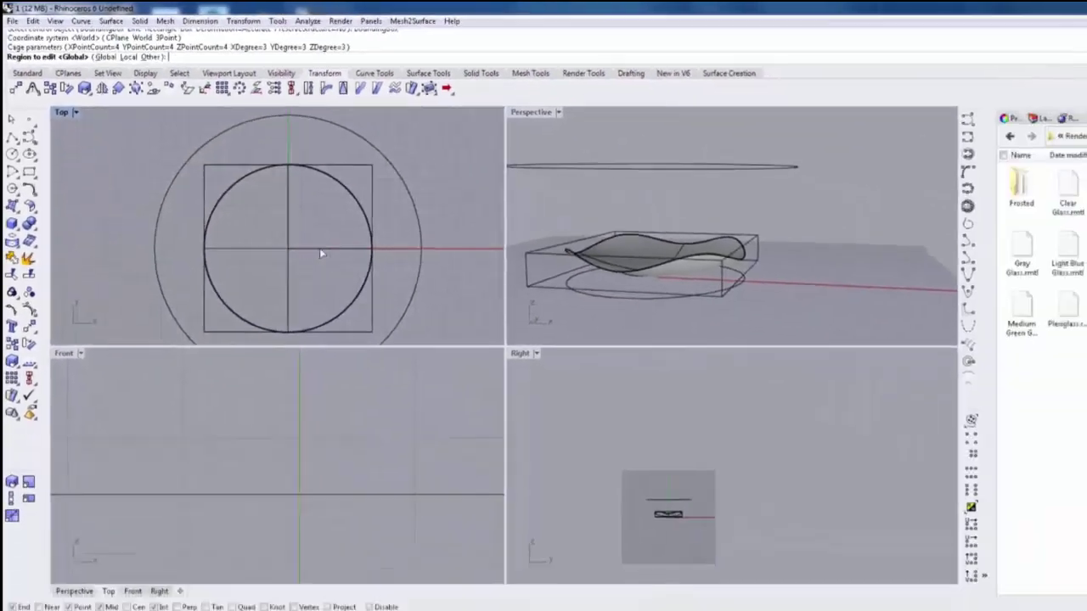
pyautogui.press('Return')
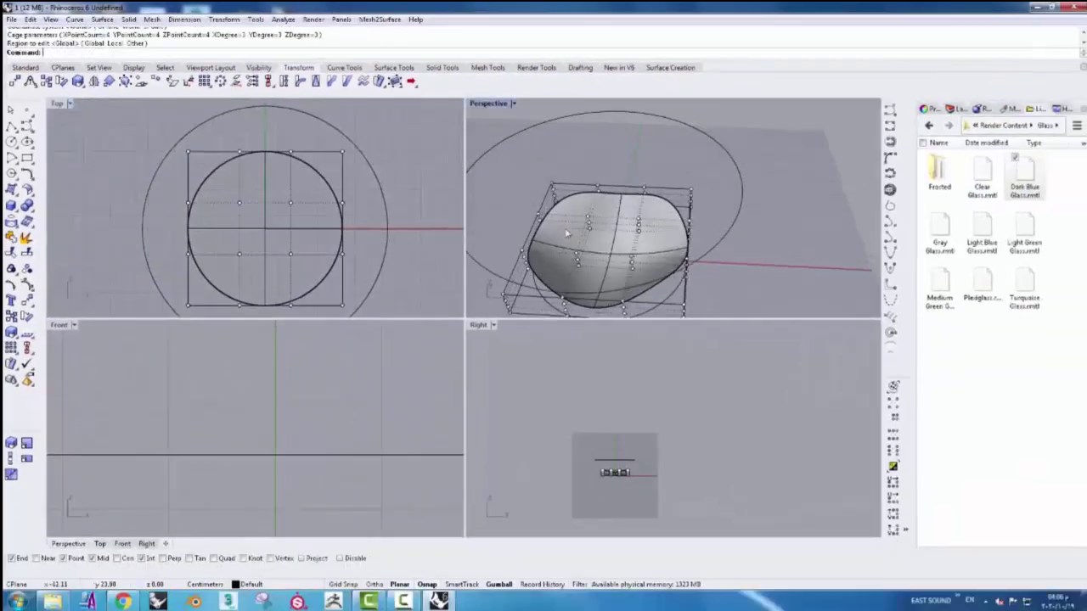
# Lift all 16 cage points to stretch the bowl into a tall four-peaked form
pyautogui.moveTo(567, 234); pyautogui.dragTo(575, 218, button='right')
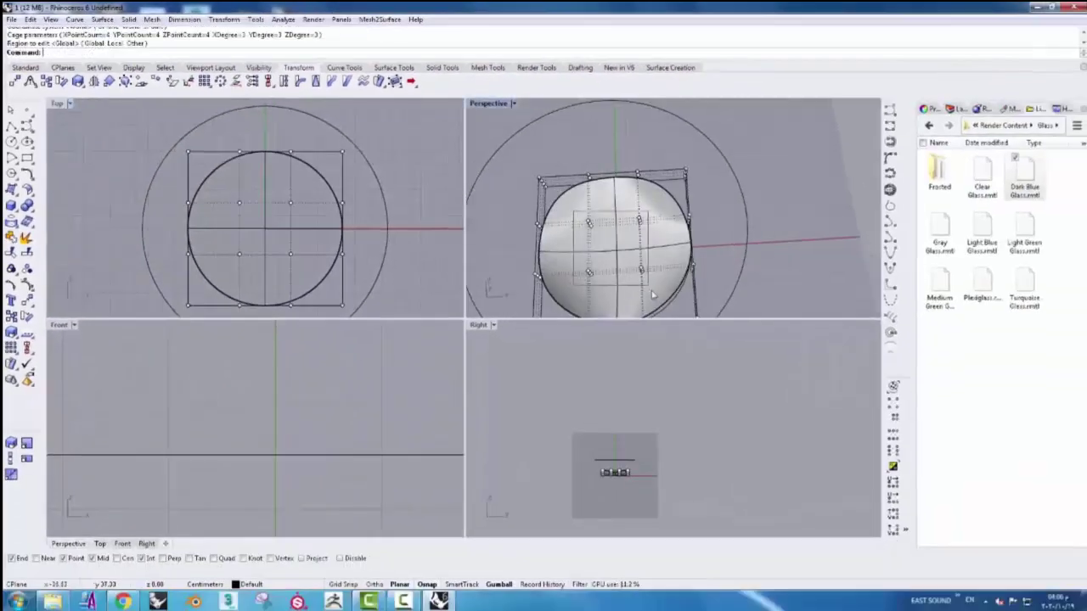
pyautogui.moveTo(718, 310); pyautogui.dragTo(522, 161)
pyautogui.scroll(5, 600, 425)
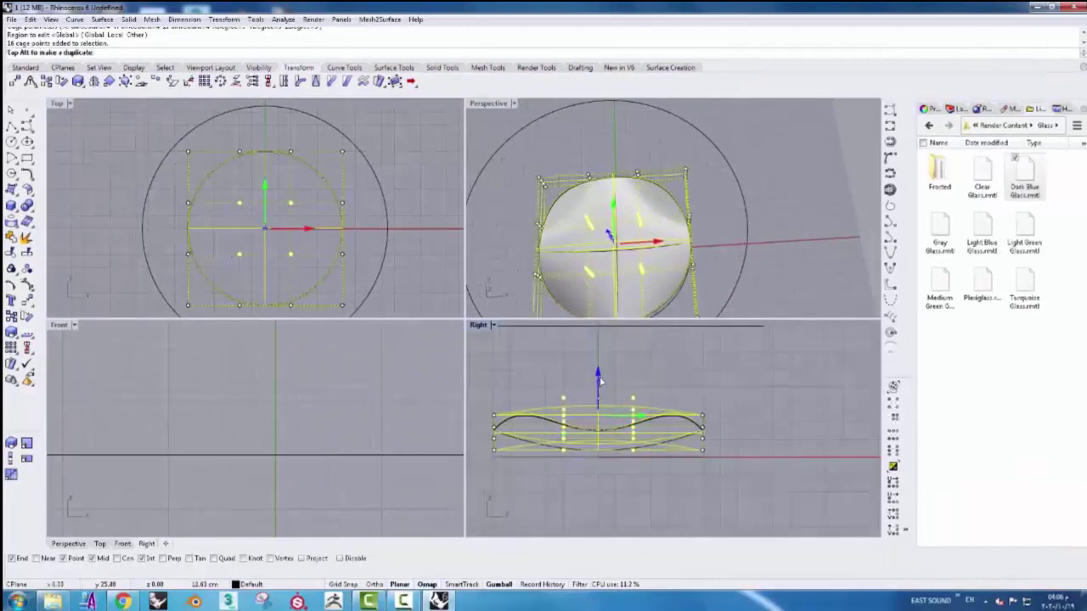
pyautogui.moveTo(599, 382); pyautogui.dragTo(600, 348)
# Delete the second control cage, leaving the wavy surface selected
pyautogui.press('Escape')
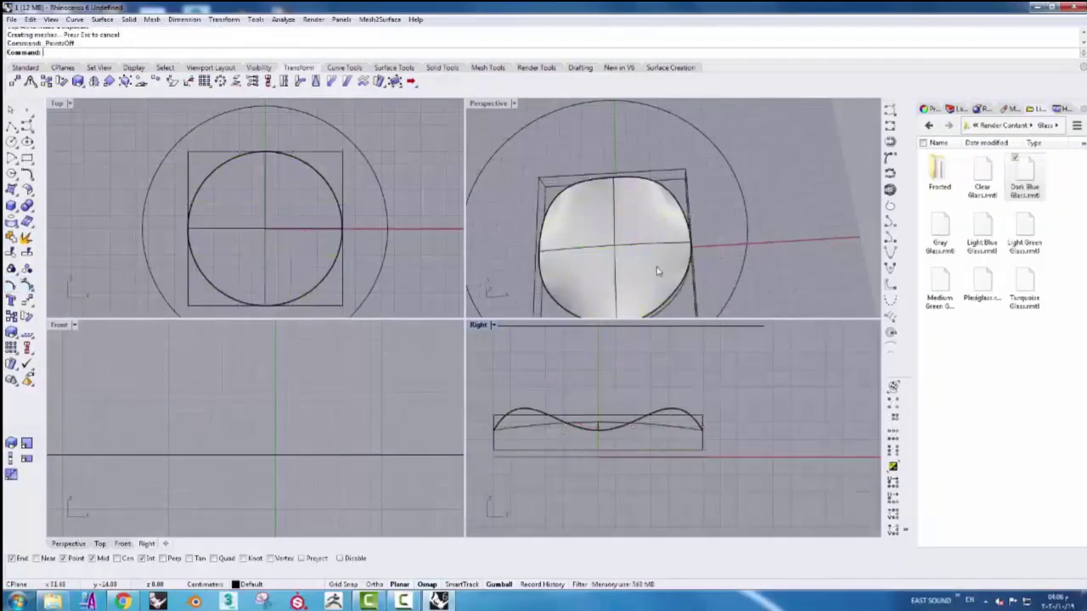
pyautogui.click(657, 266)
pyautogui.click(703, 421)
pyautogui.press('Delete')
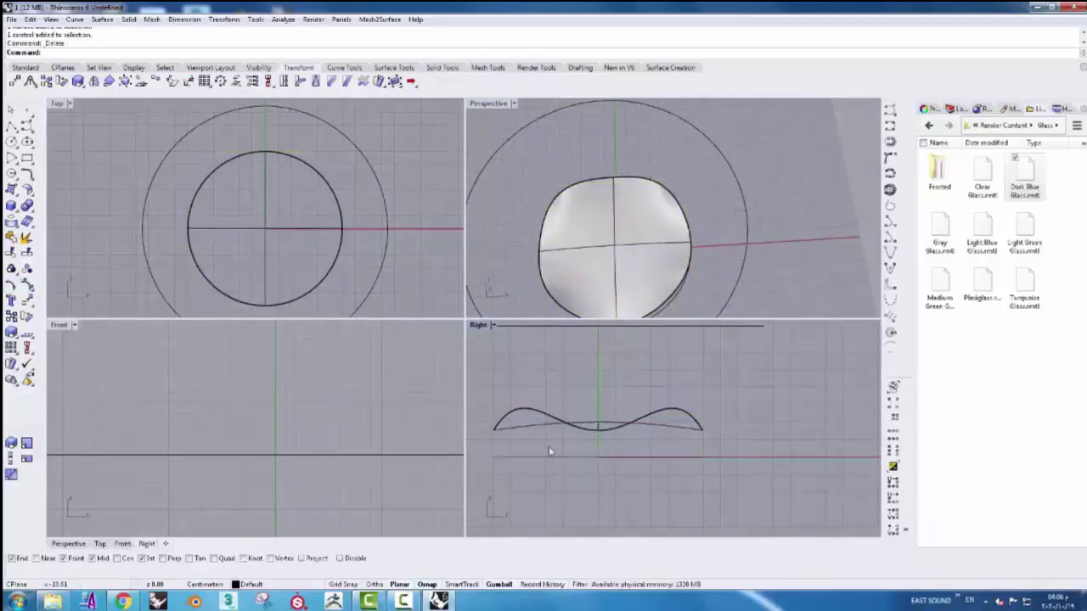
pyautogui.click(599, 425)
# Scale the wavy surface vertically so its four lobes rise taller
pyautogui.moveTo(599, 399)
pyautogui.mouseDown()
pyautogui.moveTo(604, 454)
pyautogui.moveTo(606, 381)
pyautogui.moveTo(599, 399)
pyautogui.mouseUp()
pyautogui.hotkey('ctrl', 'z')
pyautogui.moveTo(604, 448); pyautogui.dragTo(604, 442)
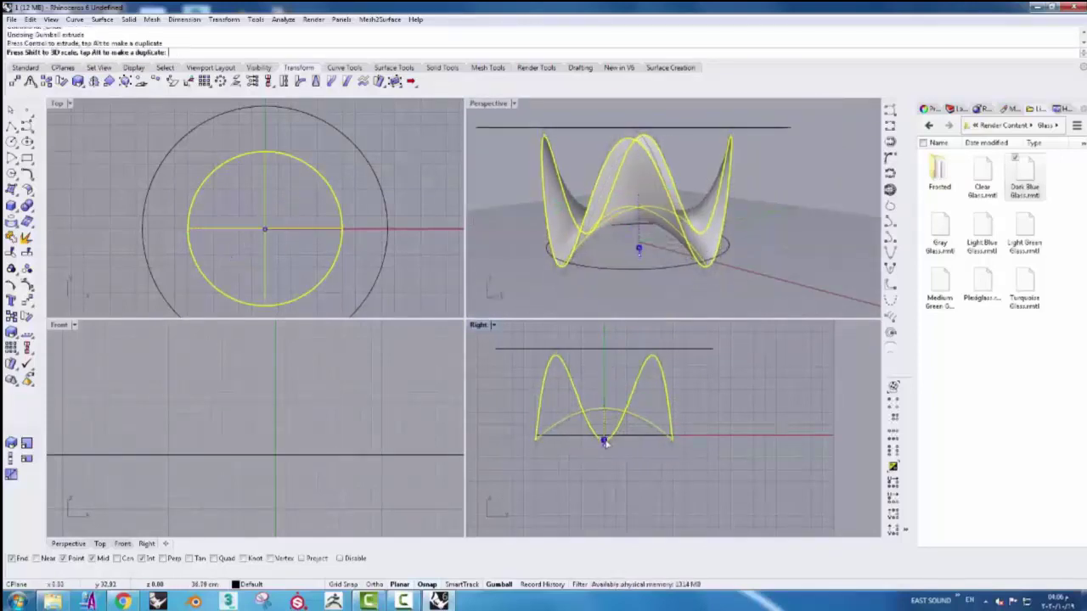
pyautogui.moveTo(605, 387); pyautogui.dragTo(605, 399)
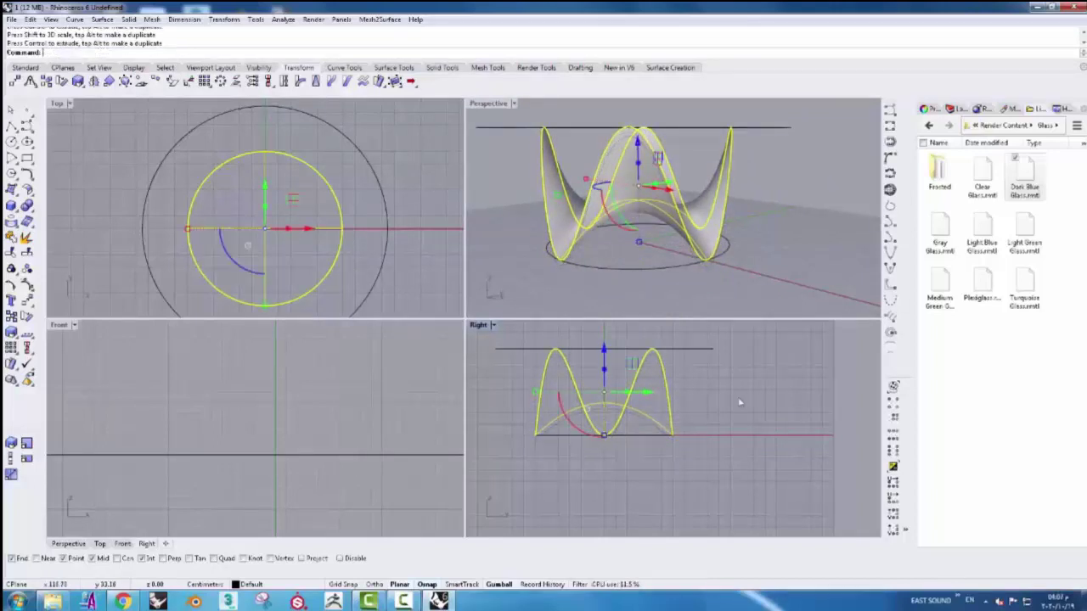
pyautogui.press('Escape')
# Add a default bounding-box control cage around the wavy surface
pyautogui.moveTo(629, 201); pyautogui.dragTo(582, 224, button='right')
pyautogui.click(582, 223)
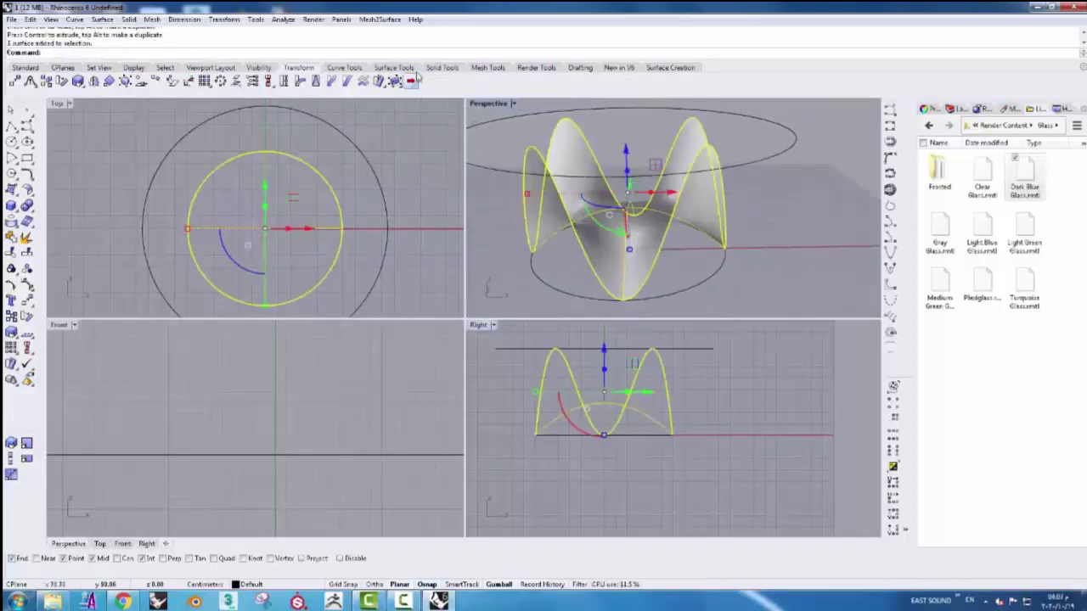
pyautogui.click(414, 79)
pyautogui.press('Return')
pyautogui.press('Return')
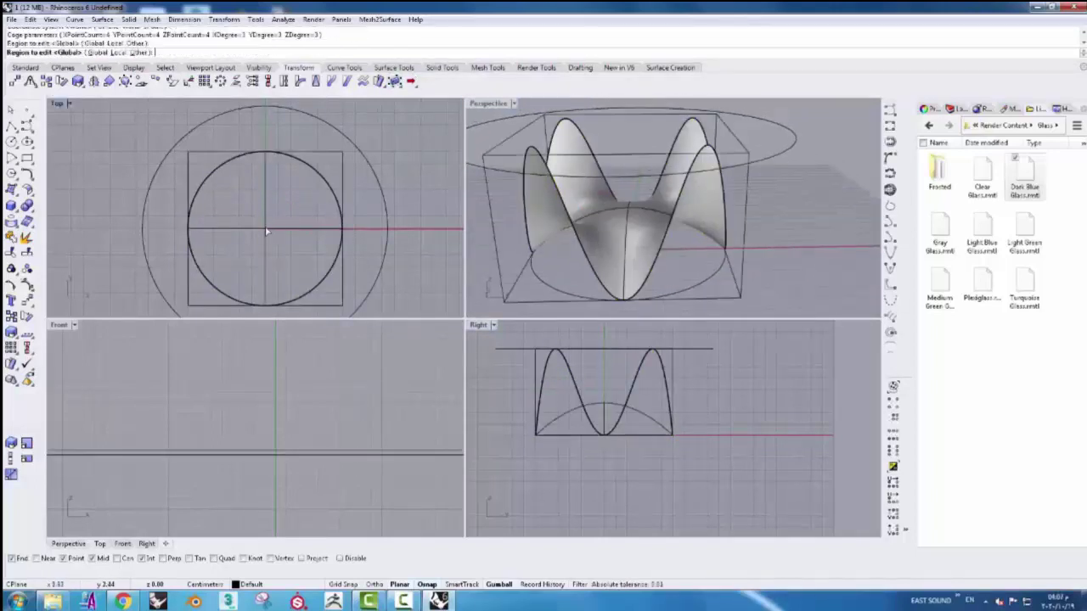
# Raise the inner cage points to swell a central dome between the peaks, then hide the points
pyautogui.moveTo(230, 194); pyautogui.dragTo(296, 257)
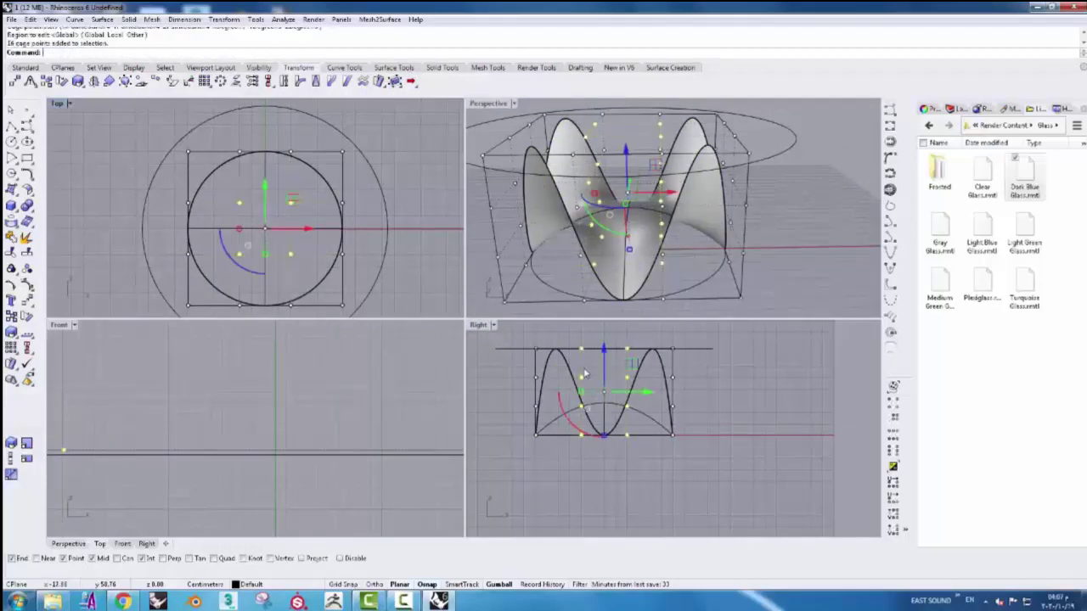
pyautogui.moveTo(557, 438)
pyautogui.keyDown('ctrl'); pyautogui.mouseDown()
pyautogui.moveTo(604, 377)
pyautogui.moveTo(611, 299)
pyautogui.mouseUp(); pyautogui.keyUp('ctrl')
pyautogui.moveTo(610, 299); pyautogui.dragTo(598, 355, button='right')
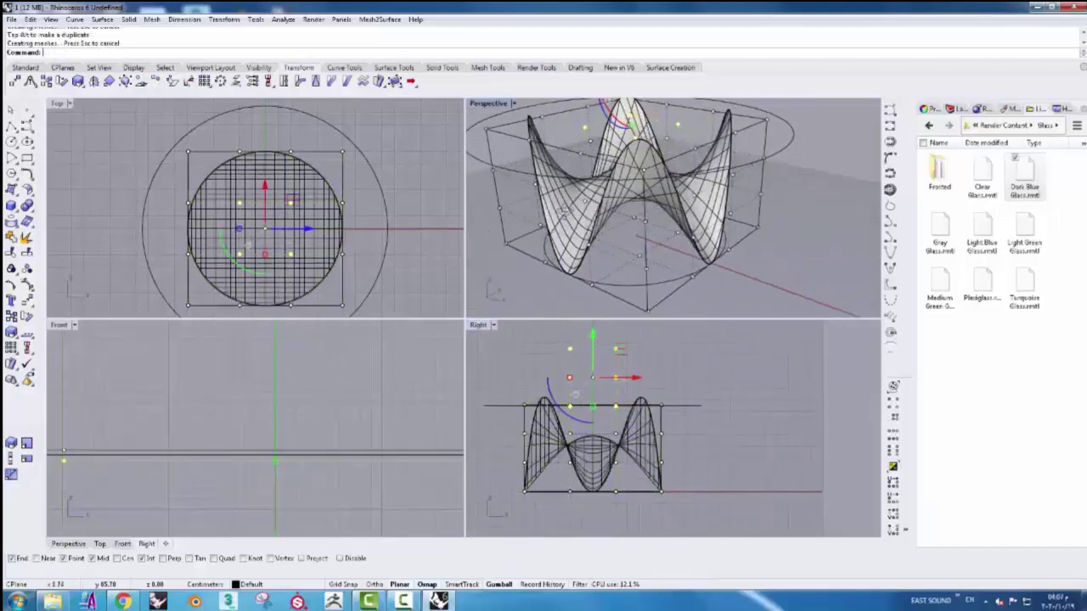
pyautogui.moveTo(645, 212); pyautogui.dragTo(595, 223, button='right')
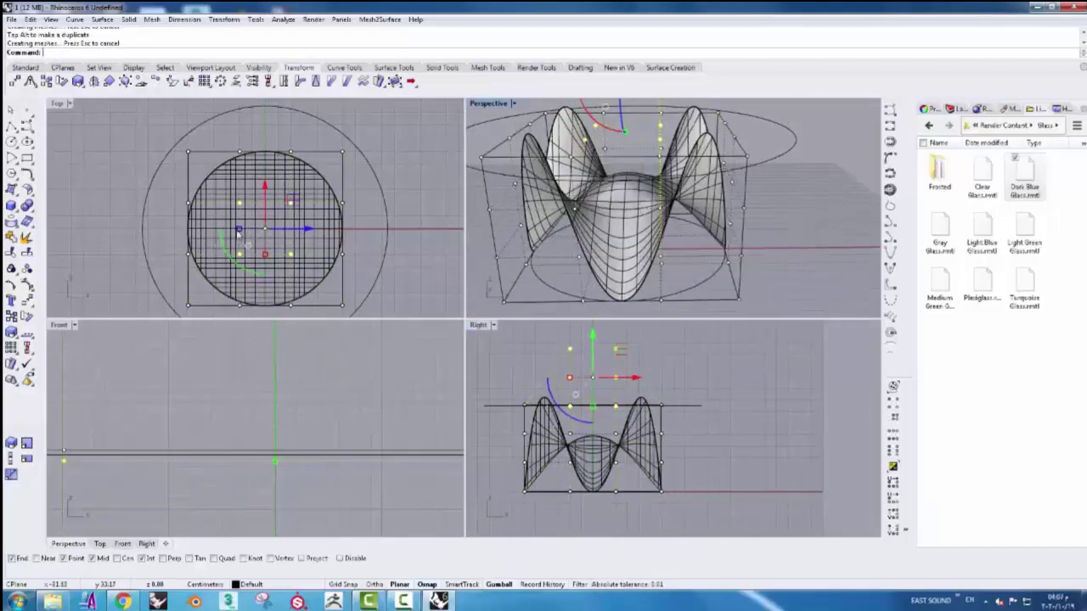
pyautogui.moveTo(240, 230); pyautogui.dragTo(250, 231)
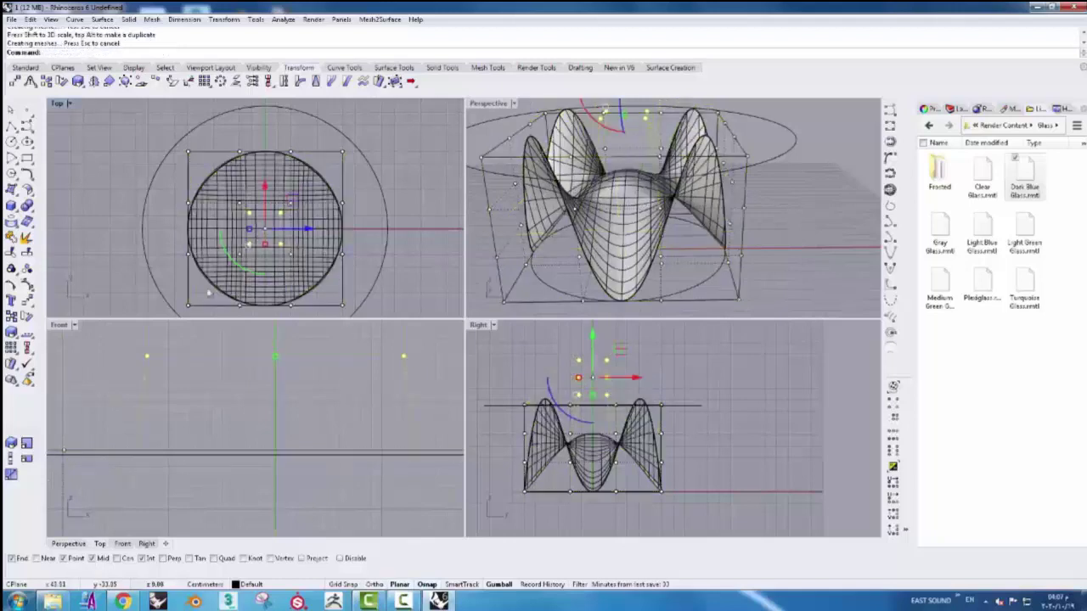
pyautogui.rightClick(34, 287)
pyautogui.click(731, 303)
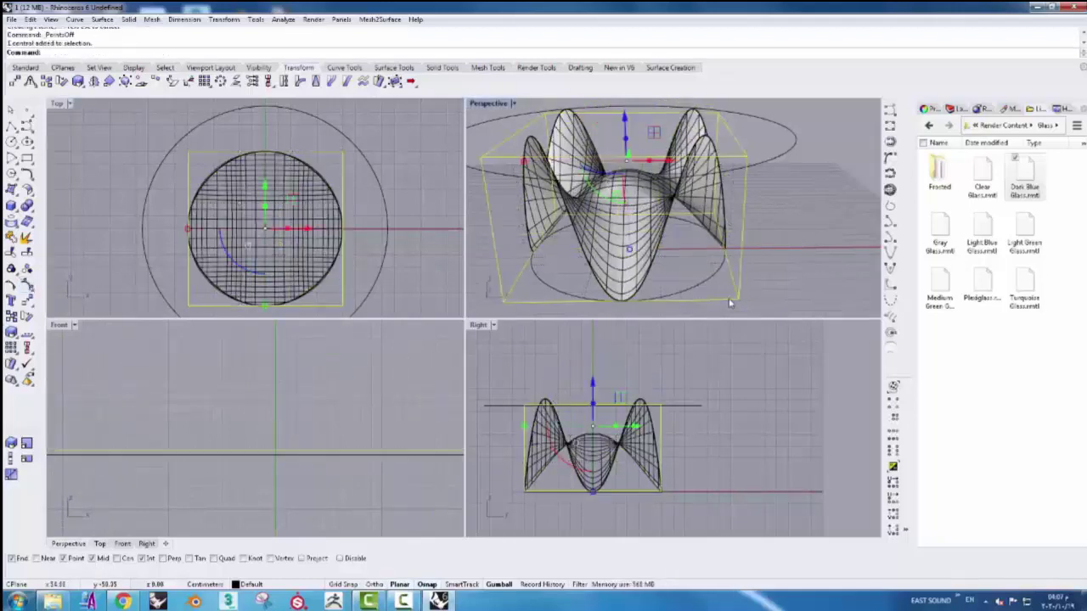
# Switch the Perspective view to Rendered display
pyautogui.click(473, 102)
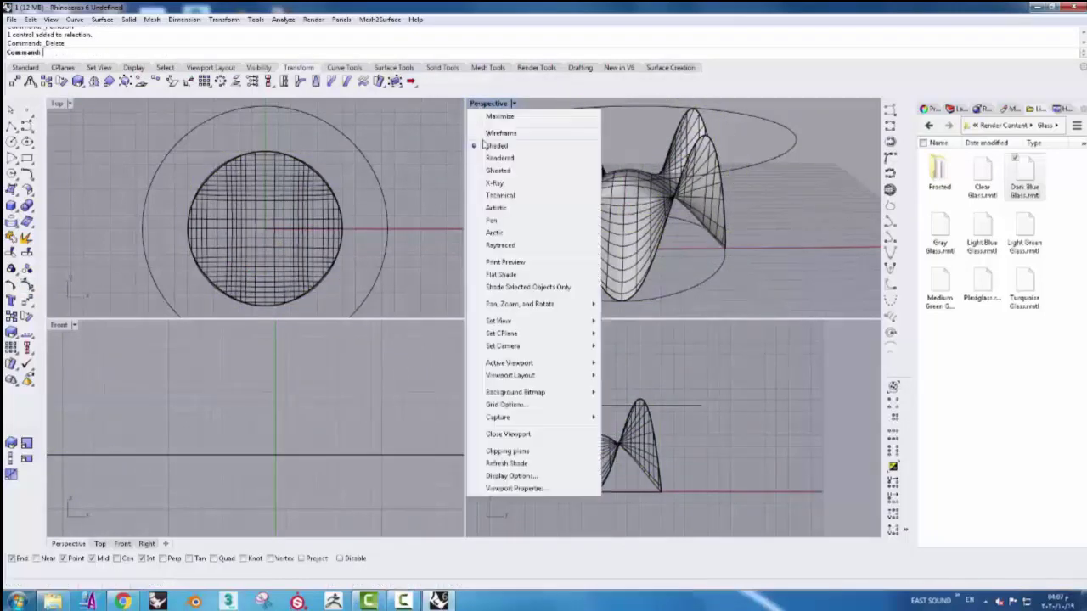
pyautogui.click(499, 145)
pyautogui.moveTo(644, 249); pyautogui.dragTo(671, 247, button='right')
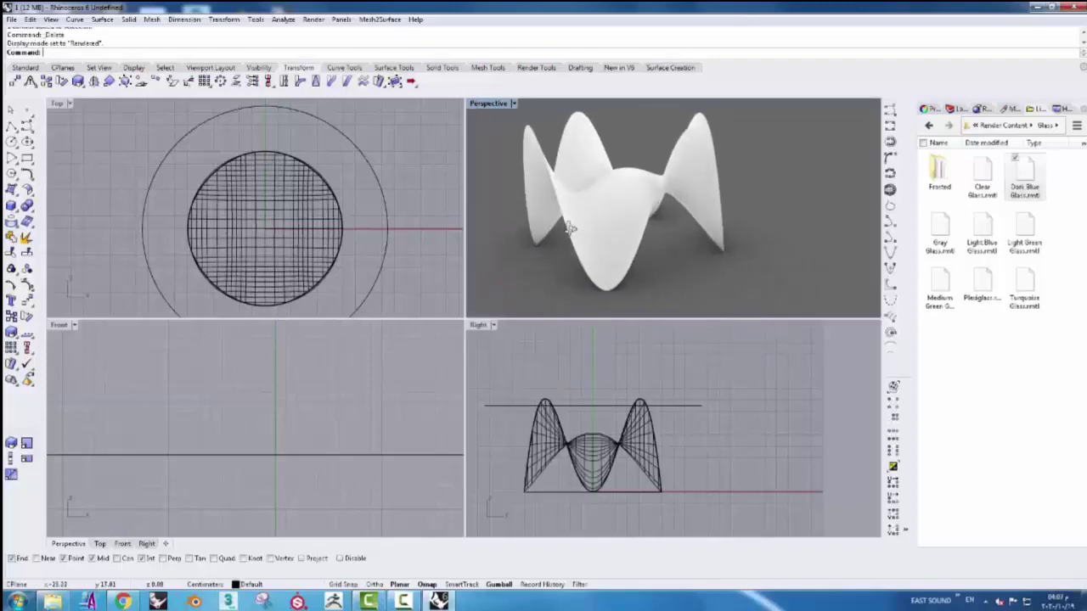
# Offset the wavy surface into a solid with a 0.2 distance
pyautogui.click(595, 255)
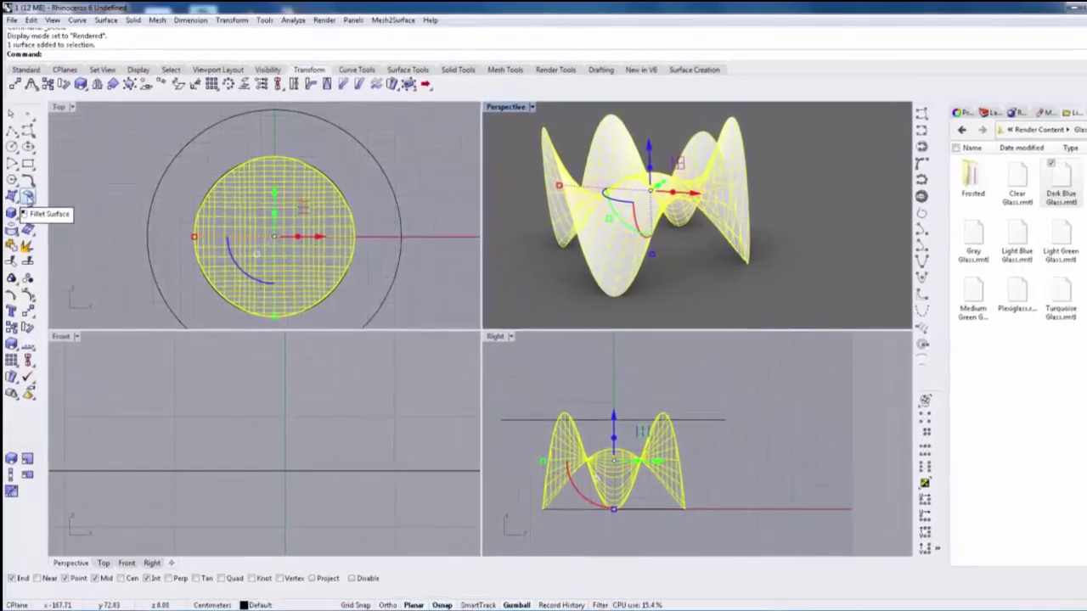
pyautogui.click(27, 191)
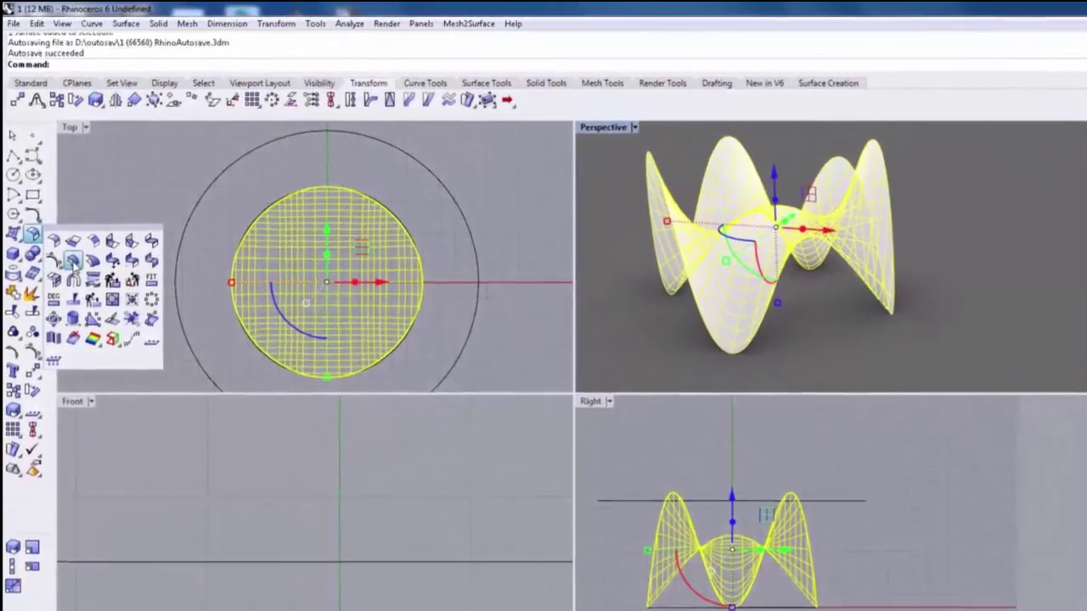
pyautogui.click(126, 230)
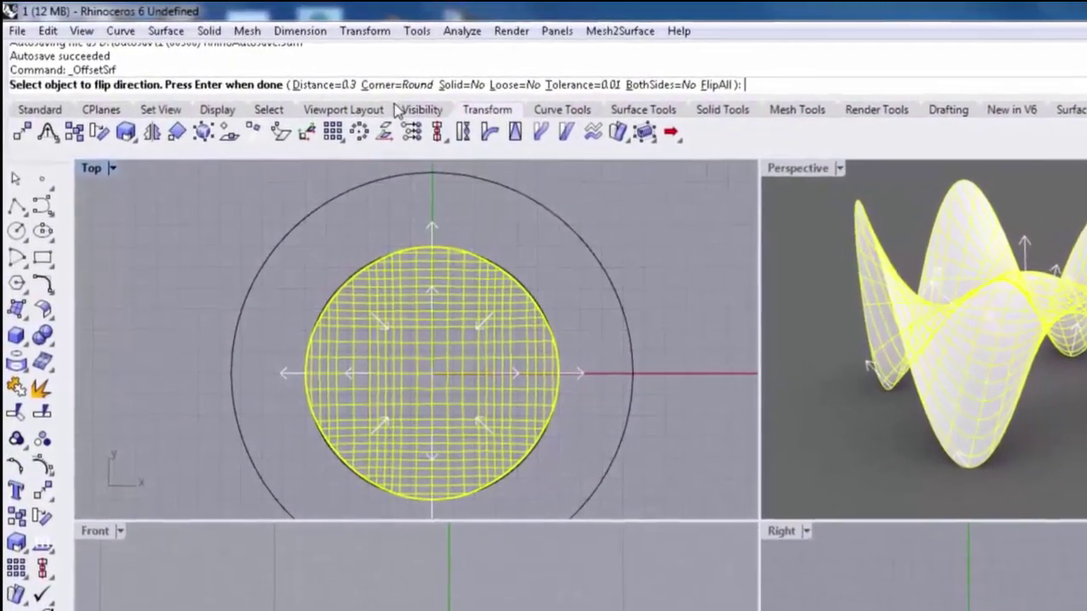
pyautogui.click(454, 84)
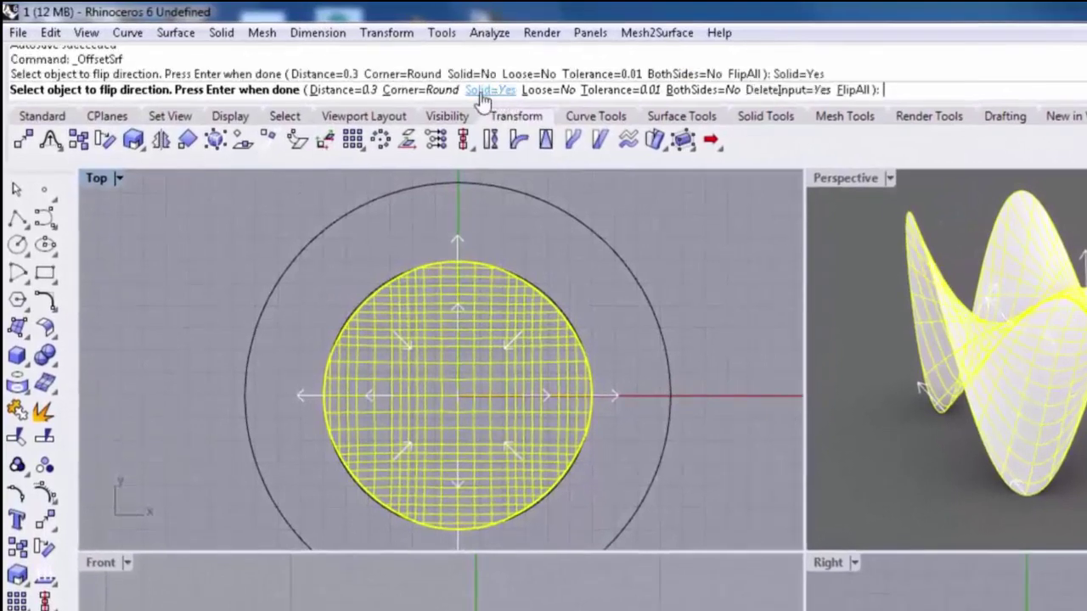
pyautogui.click(344, 90)
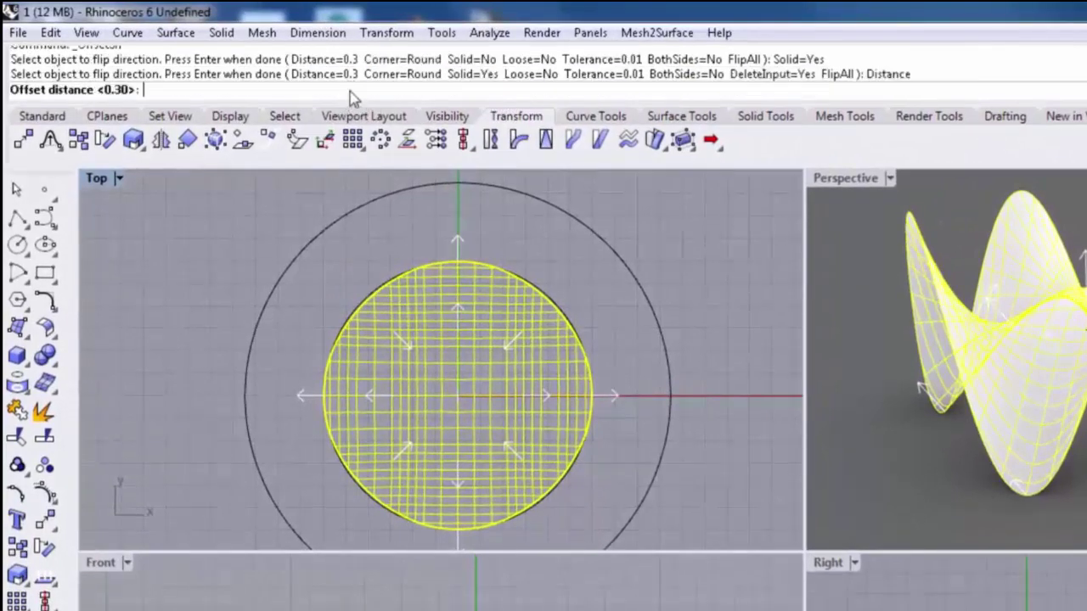
pyautogui.write('.2')
pyautogui.press('Return')
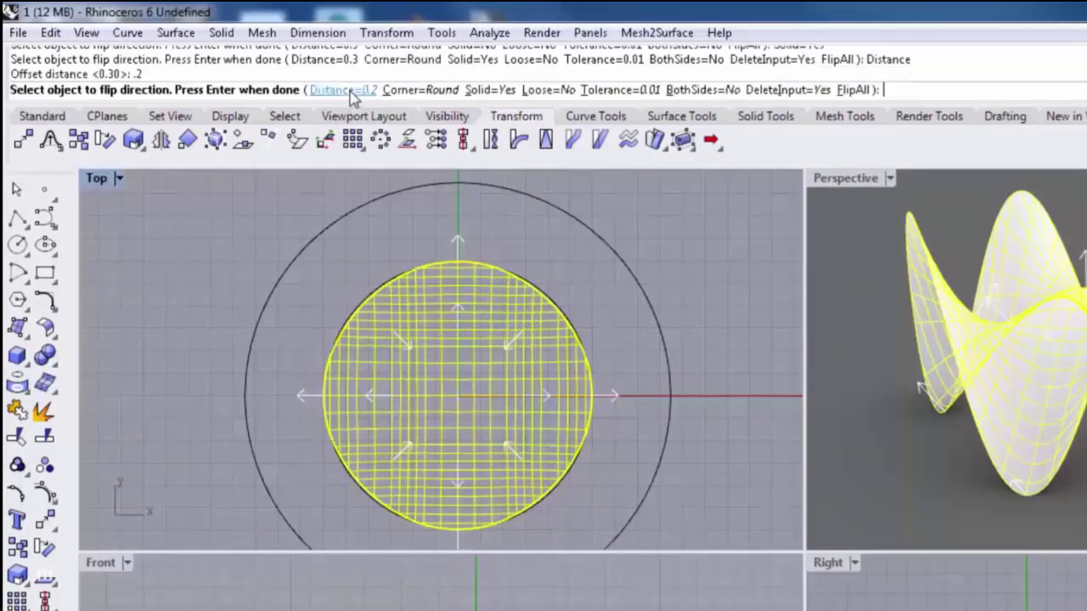
pyautogui.press('Return')
pyautogui.moveTo(628, 254)
pyautogui.mouseDown(button='right')
pyautogui.moveTo(718, 180)
pyautogui.moveTo(755, 177)
pyautogui.moveTo(728, 169)
pyautogui.mouseUp(button='right')
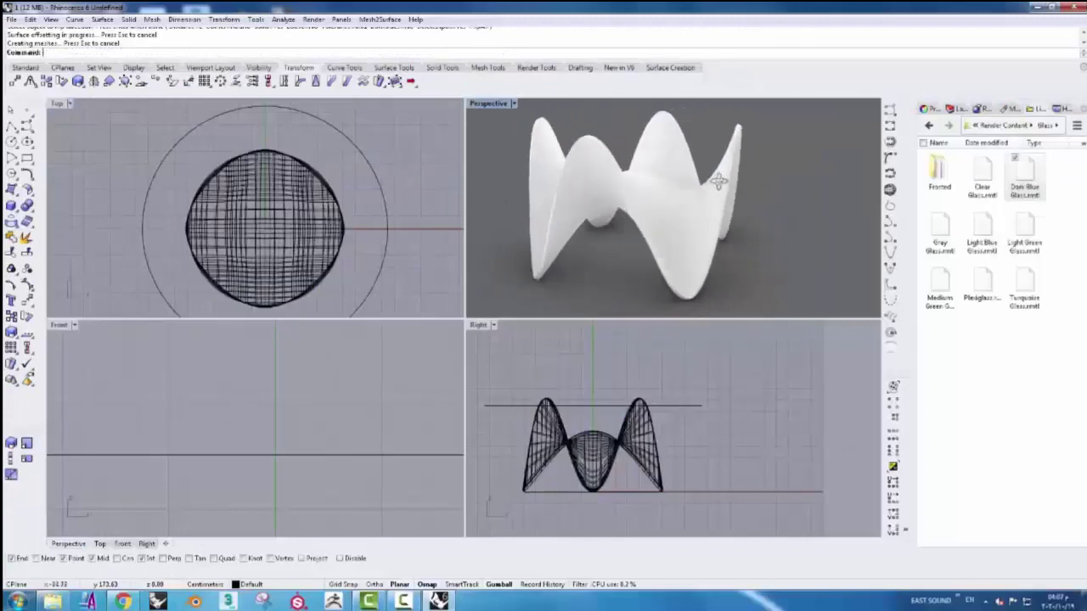
# Put a default bounding-box cage around the thickened base and select its lower cage points
pyautogui.click(686, 210)
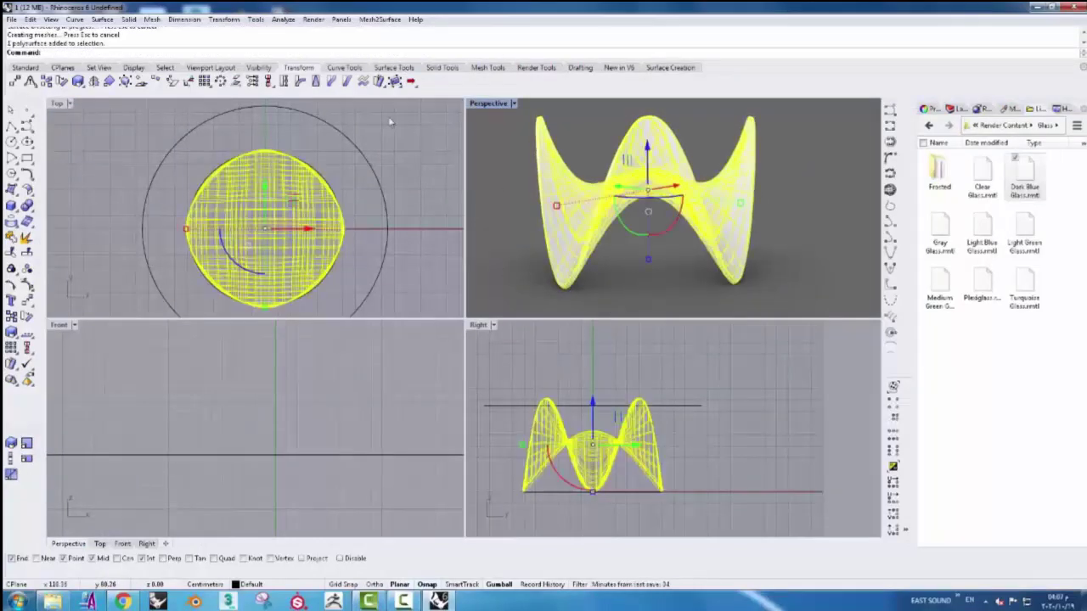
pyautogui.click(395, 81)
pyautogui.click(111, 53)
pyautogui.press('Return')
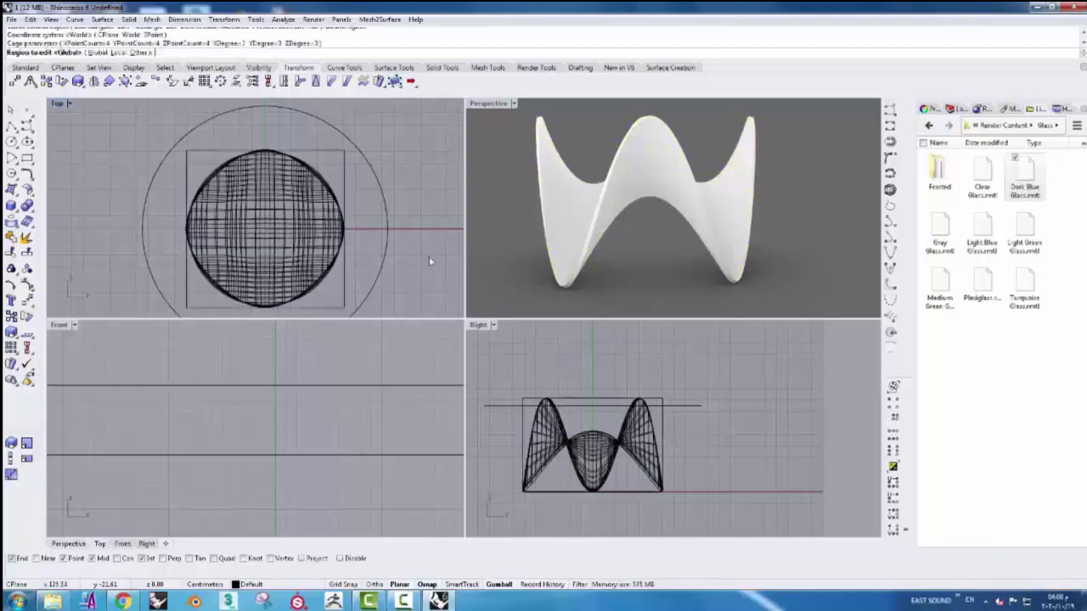
pyautogui.press('Return')
pyautogui.press('Return')
pyautogui.scroll(-2, 558, 278)
pyautogui.scroll(-2, 526, 263)
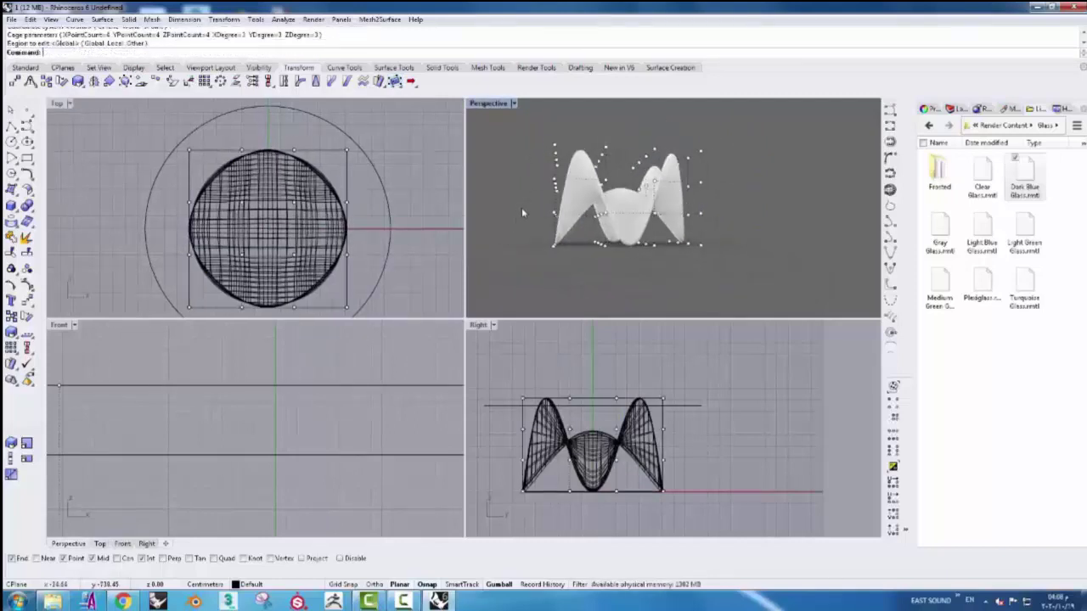
pyautogui.moveTo(505, 510); pyautogui.dragTo(728, 418)
# Scale the selected lower cage points inward in the Top view
pyautogui.moveTo(188, 230); pyautogui.dragTo(206, 230)
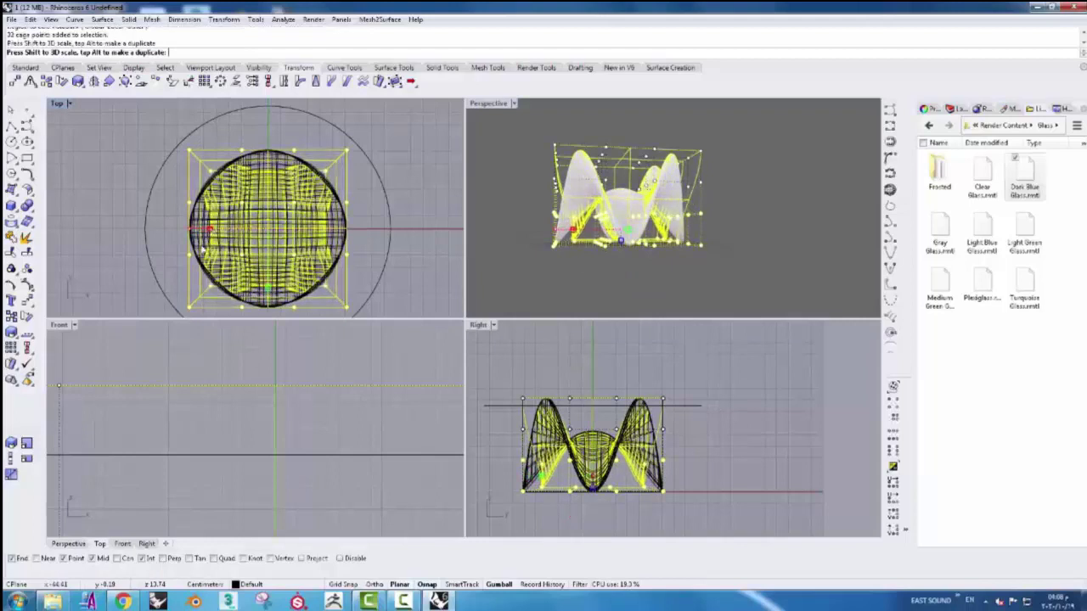
pyautogui.moveTo(205, 230); pyautogui.dragTo(208, 231)
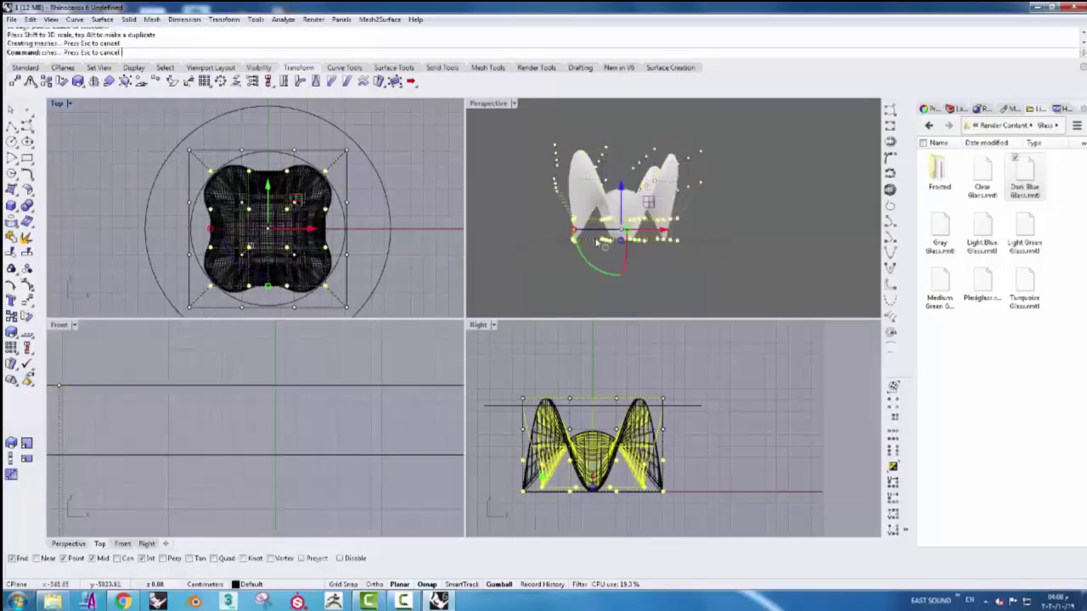
pyautogui.moveTo(780, 235)
pyautogui.mouseDown(button='right')
pyautogui.moveTo(770, 275)
pyautogui.moveTo(586, 255)
pyautogui.moveTo(435, 266)
pyautogui.mouseUp(button='right')
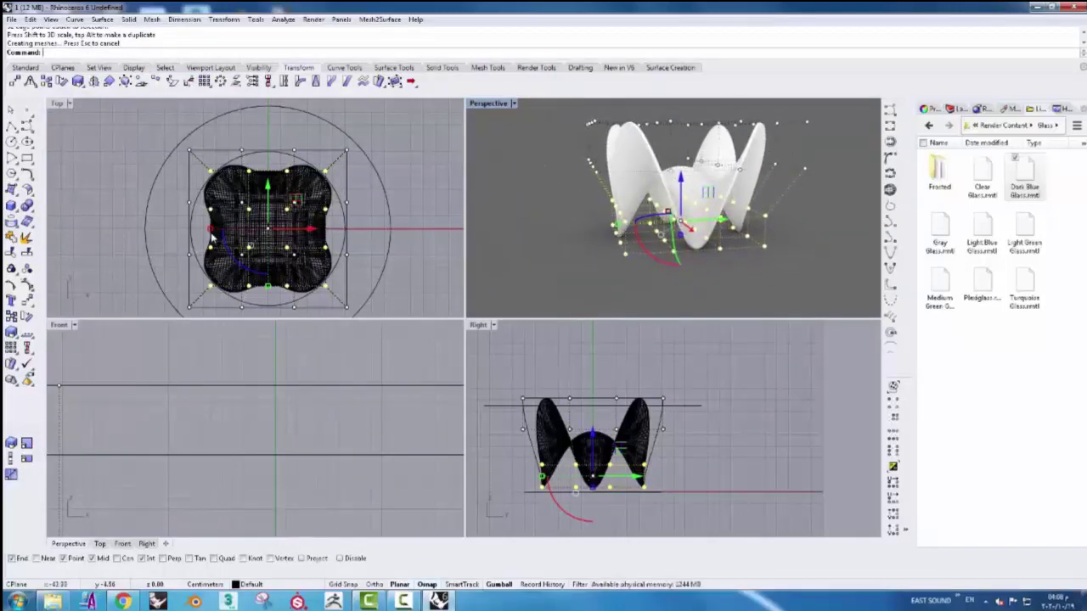
pyautogui.moveTo(208, 230); pyautogui.dragTo(214, 230)
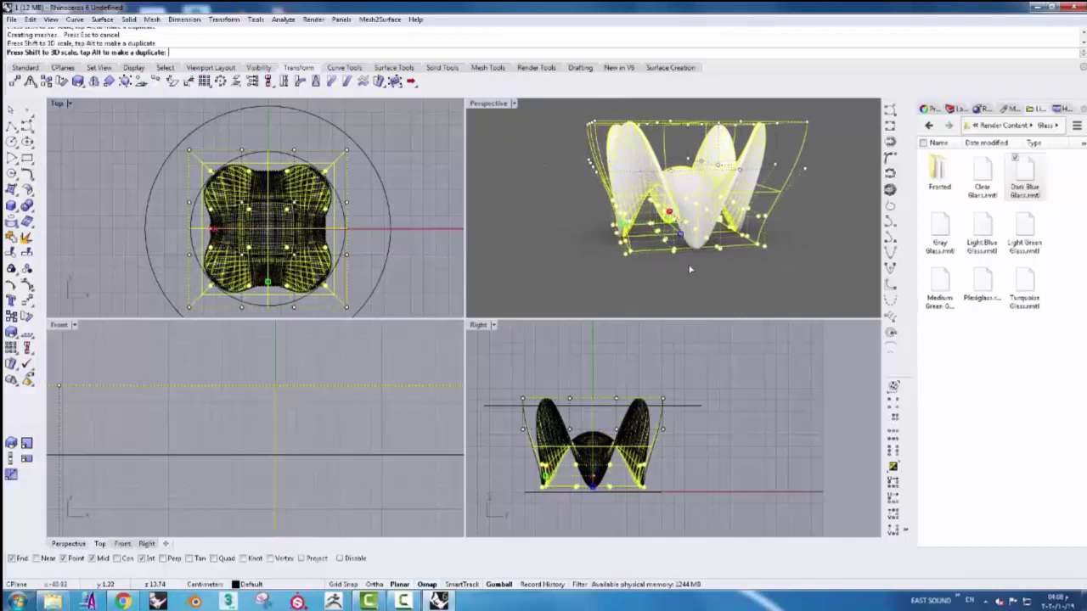
pyautogui.moveTo(776, 286); pyautogui.dragTo(775, 281)
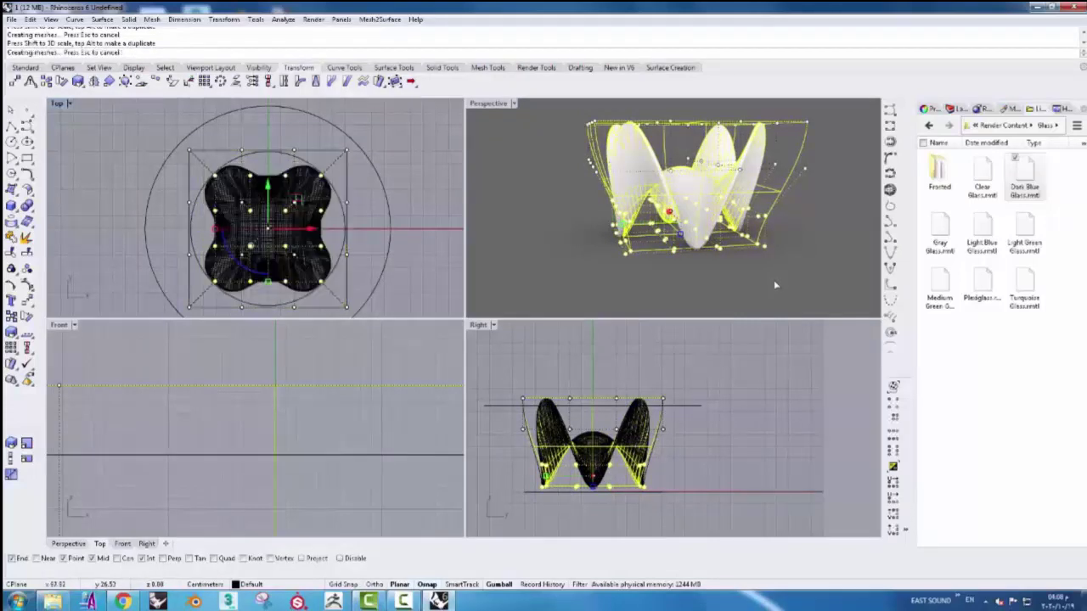
# Rescale the bottom row of cage points, then select the control cage
pyautogui.moveTo(510, 471); pyautogui.dragTo(679, 501)
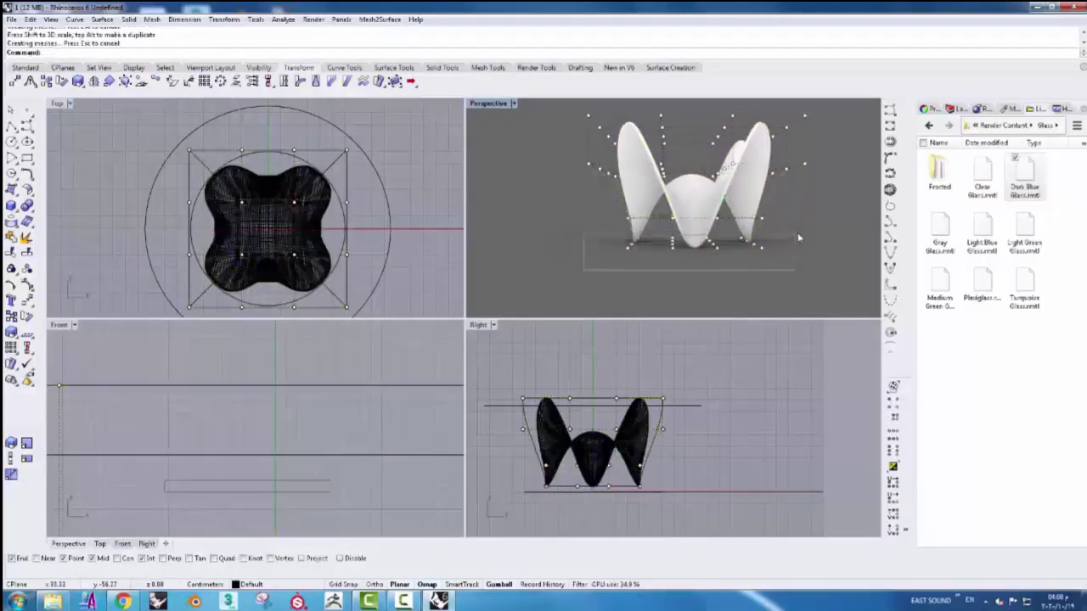
pyautogui.moveTo(215, 229); pyautogui.dragTo(793, 285)
pyautogui.moveTo(793, 286)
pyautogui.mouseDown(button='right')
pyautogui.moveTo(630, 257)
pyautogui.moveTo(828, 242)
pyautogui.moveTo(481, 123)
pyautogui.mouseUp(button='right')
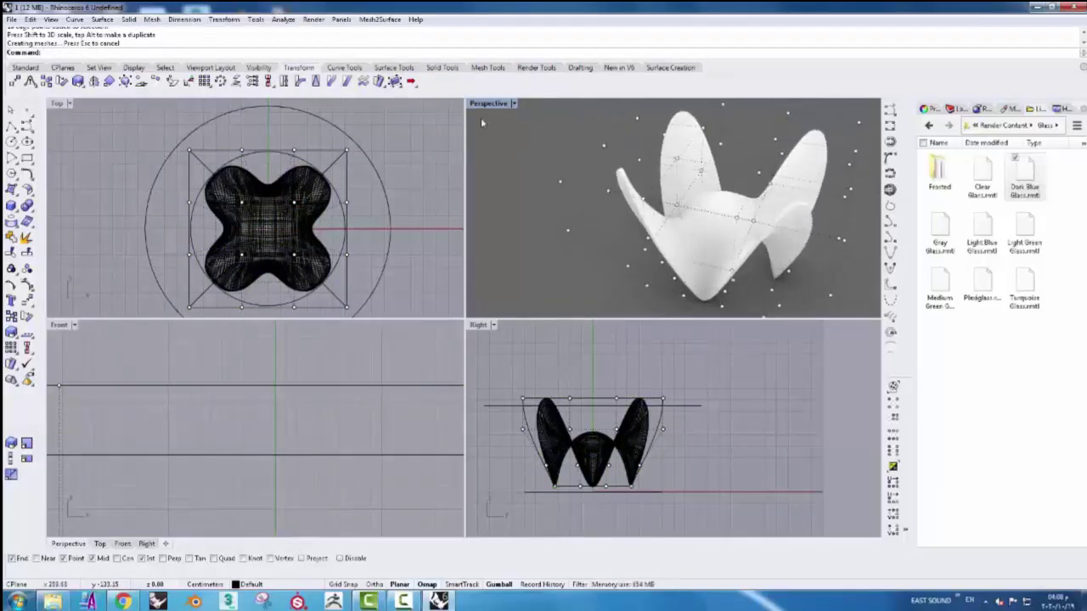
pyautogui.click(348, 188)
# Delete the cage and orbit the maximized Perspective view until the base reads as a W
pyautogui.press('Delete')
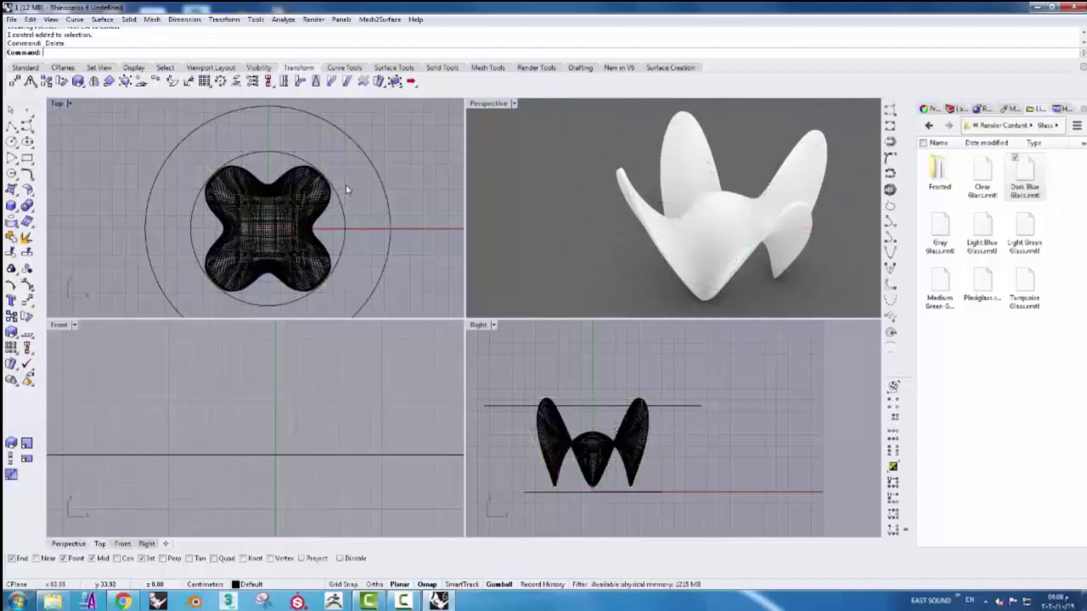
pyautogui.doubleClick(494, 105)
pyautogui.moveTo(412, 242)
pyautogui.mouseDown(button='right')
pyautogui.moveTo(643, 363)
pyautogui.moveTo(428, 374)
pyautogui.moveTo(439, 378)
pyautogui.moveTo(633, 362)
pyautogui.moveTo(771, 366)
pyautogui.moveTo(592, 381)
pyautogui.mouseUp(button='right')
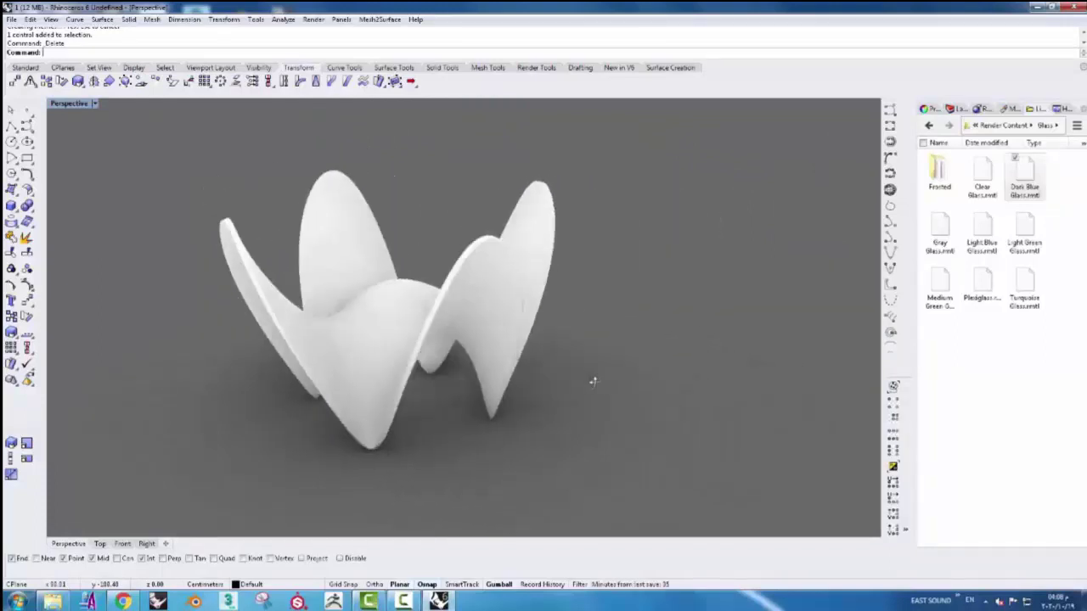
pyautogui.moveTo(309, 291)
pyautogui.mouseDown(button='right')
pyautogui.moveTo(318, 284)
pyautogui.moveTo(412, 316)
pyautogui.moveTo(364, 315)
pyautogui.moveTo(237, 221)
pyautogui.mouseUp(button='right')
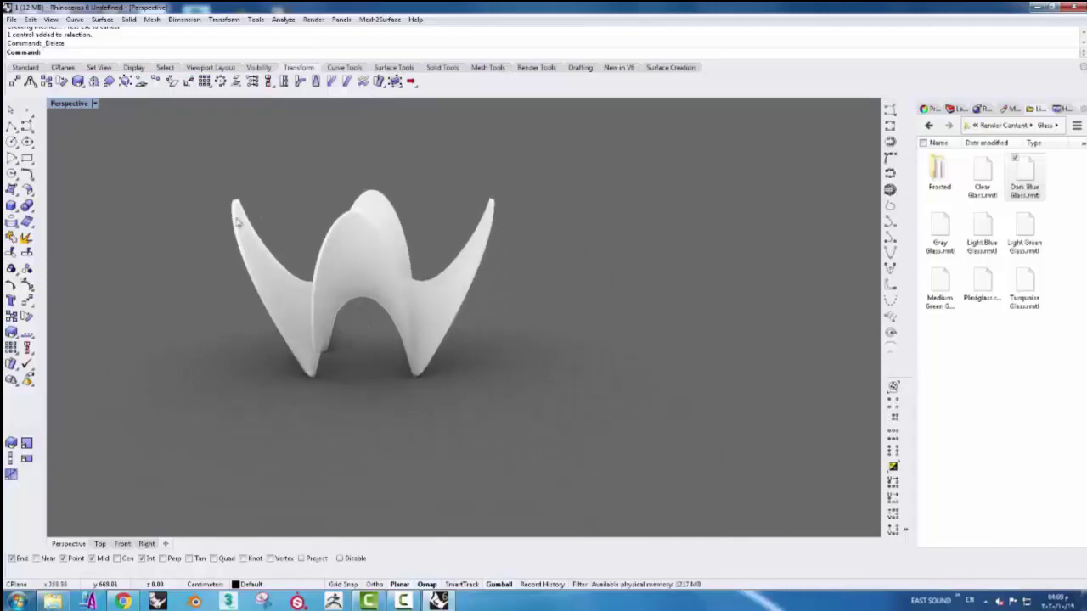
pyautogui.doubleClick(72, 111)
# Lower the wavy base surface slightly using the gumball
pyautogui.click(594, 424)
pyautogui.scroll(2, 609, 374)
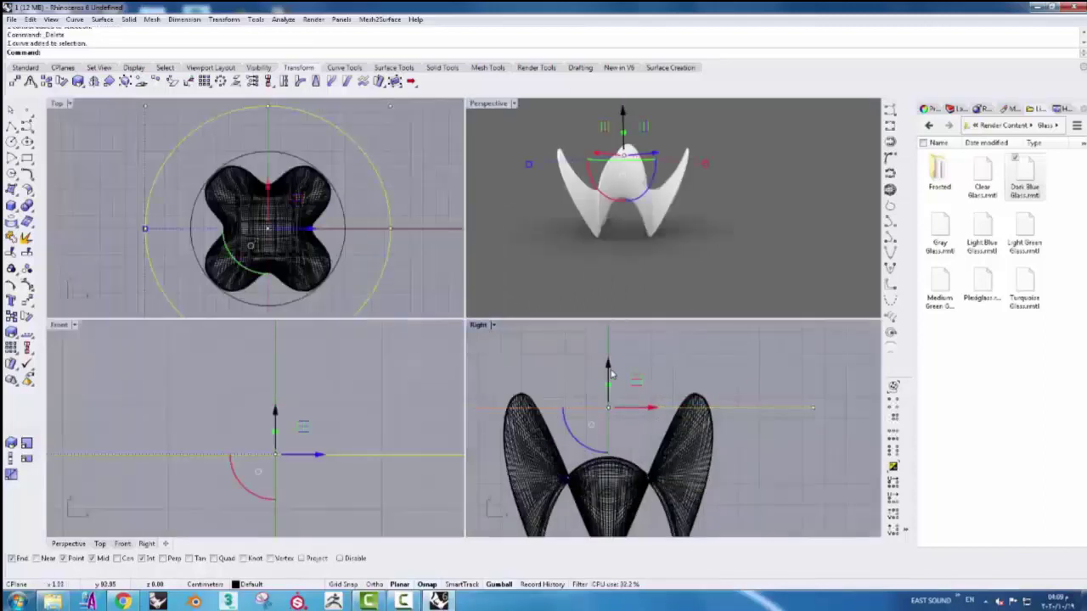
pyautogui.scroll(-2, 610, 374)
pyautogui.click(624, 463)
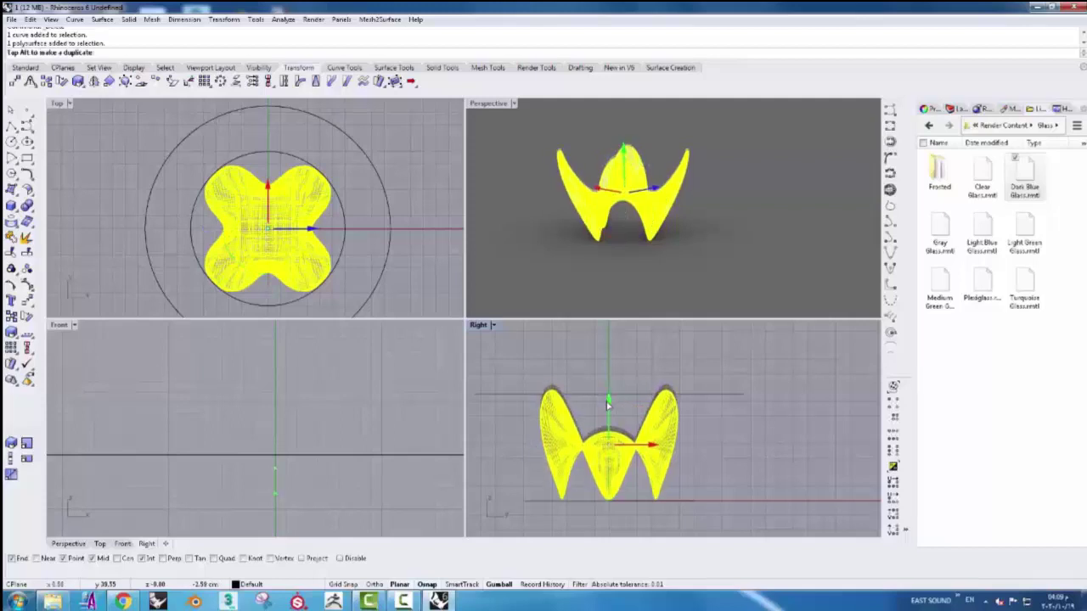
pyautogui.moveTo(608, 399); pyautogui.dragTo(608, 408)
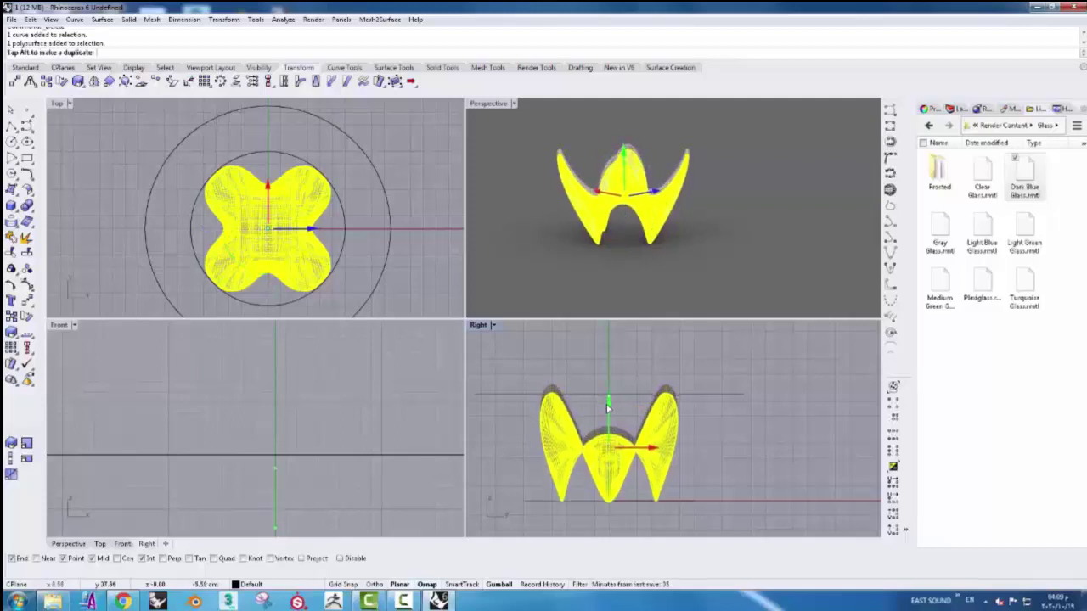
# Raise the larger circle above the base and extrude it straight 2 cm into a tabletop
pyautogui.scroll(2, 608, 409)
pyautogui.scroll(2, 608, 409)
pyautogui.click(605, 386)
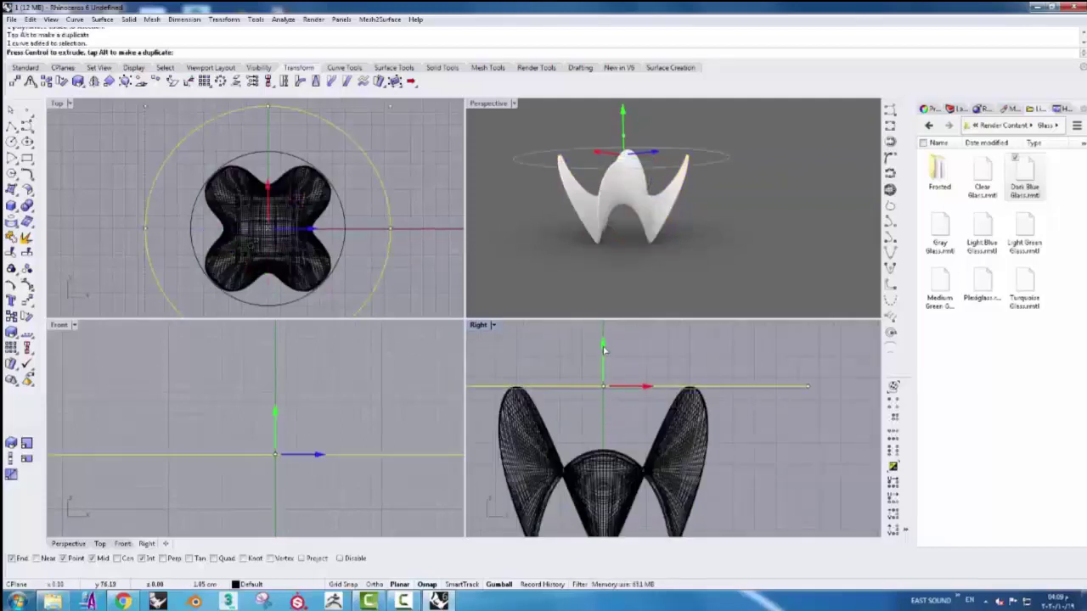
pyautogui.moveTo(603, 348); pyautogui.dragTo(603, 340)
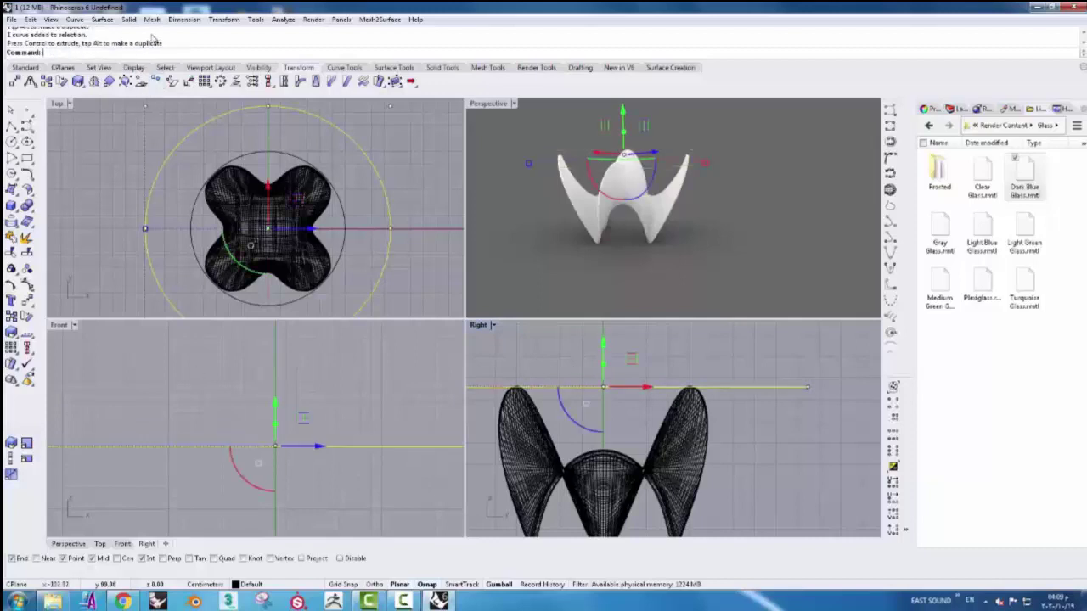
pyautogui.click(129, 19)
pyautogui.click(272, 220)
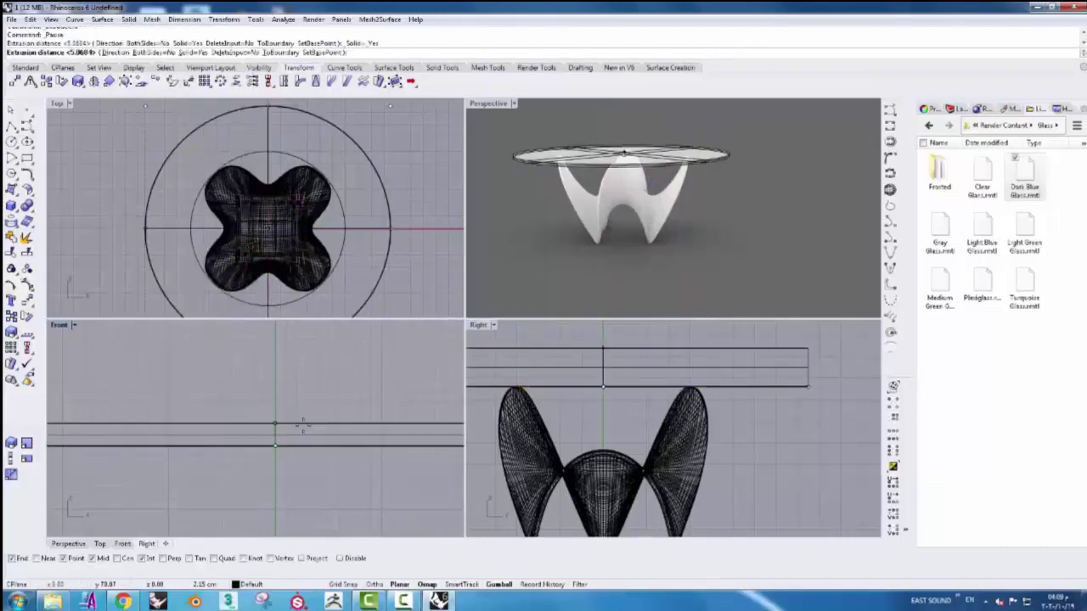
pyautogui.write('2')
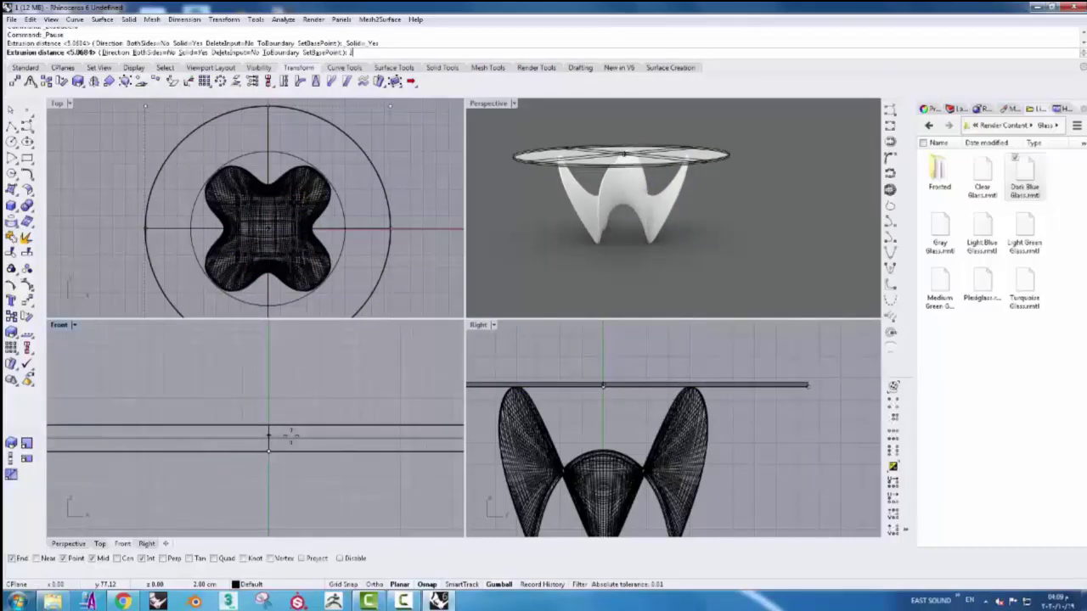
pyautogui.press('Return')
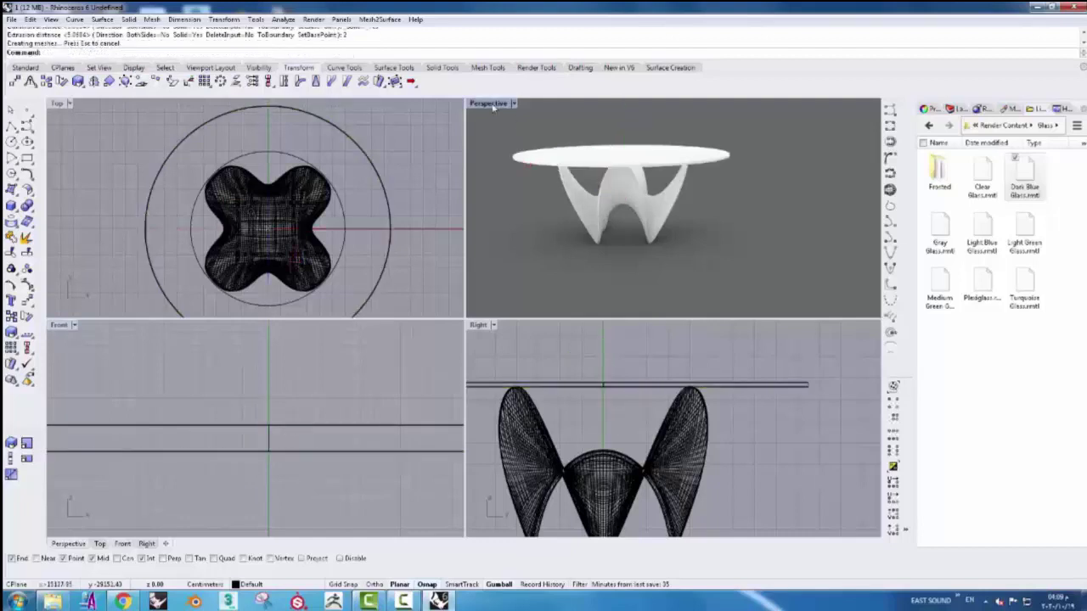
pyautogui.doubleClick(492, 107)
# Round the tabletop's rim with a 0.5 edge fillet
pyautogui.moveTo(590, 269)
pyautogui.mouseDown(button='right')
pyautogui.moveTo(262, 286)
pyautogui.moveTo(289, 231)
pyautogui.mouseUp(button='right')
pyautogui.click(128, 19)
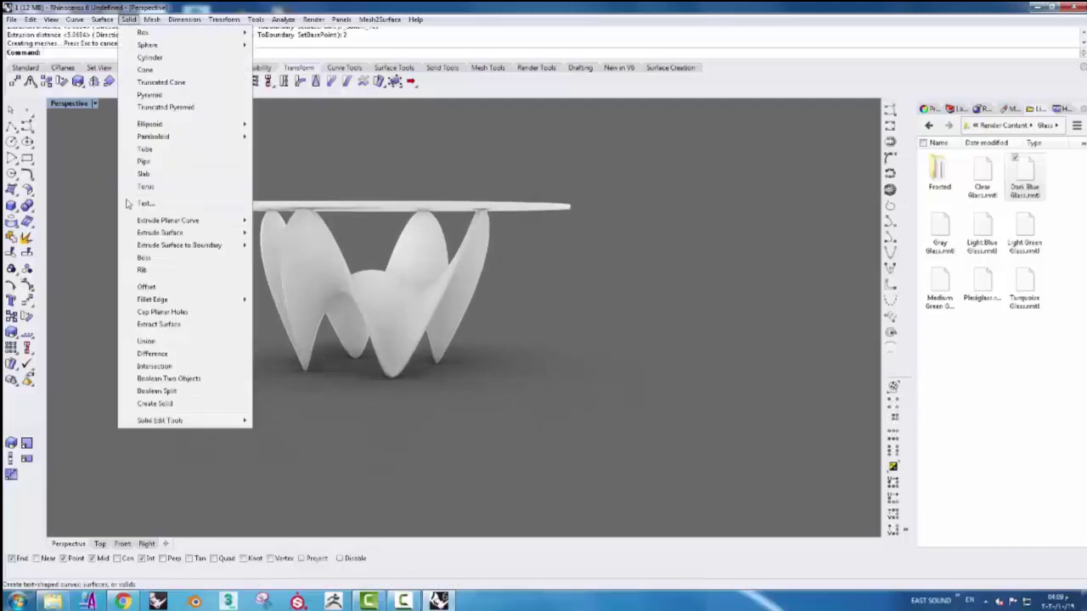
pyautogui.moveTo(153, 299)
pyautogui.click(281, 300)
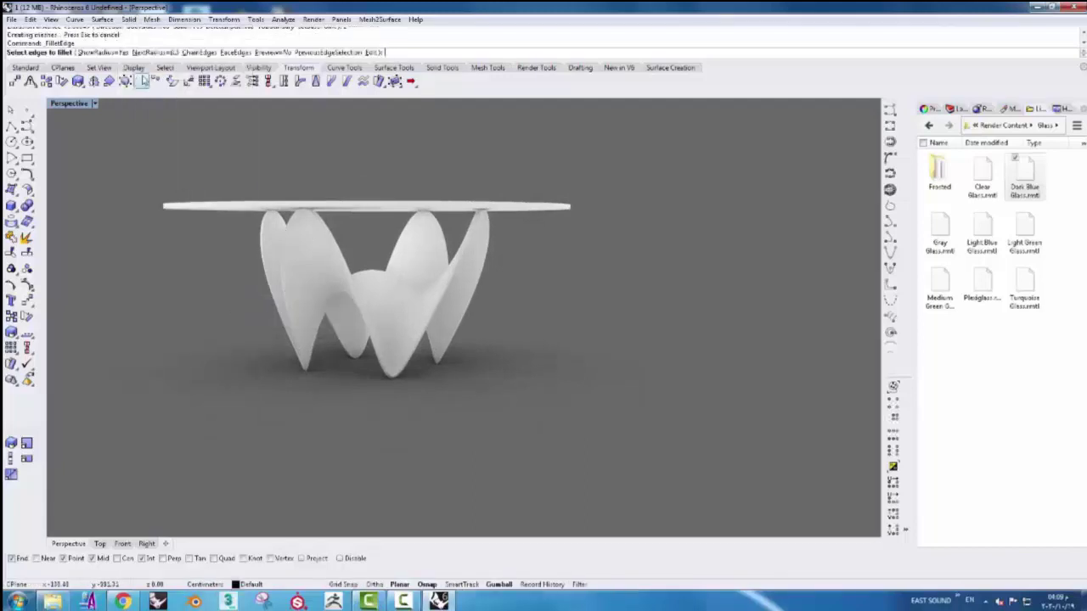
pyautogui.click(691, 224)
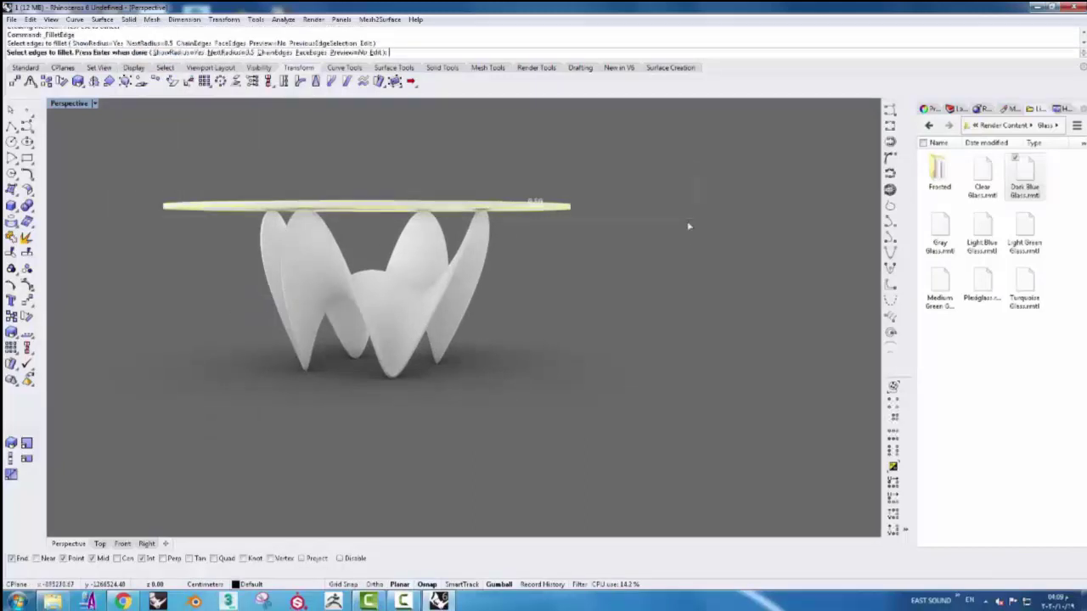
pyautogui.press('Return')
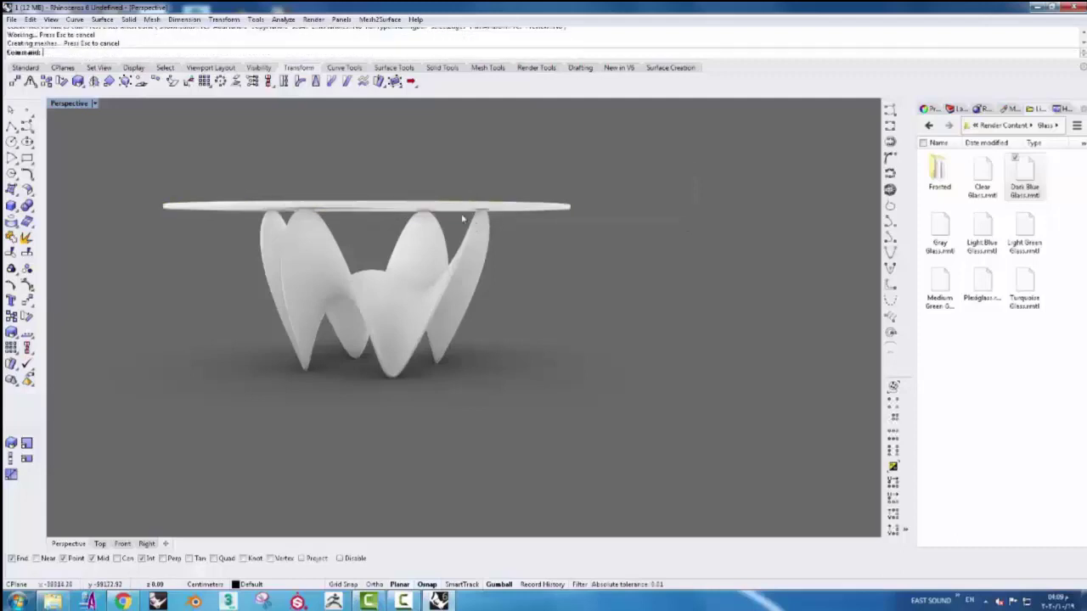
# Fillet all the wavy base's edges with a 0.3 radius
pyautogui.scroll(3, 462, 220)
pyautogui.scroll(3, 475, 212)
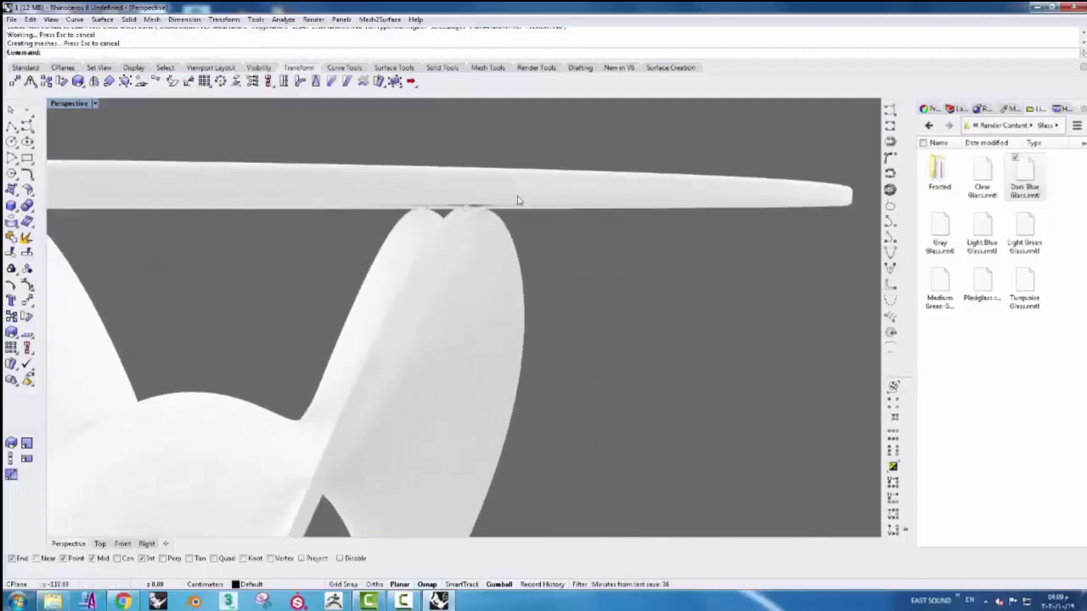
pyautogui.scroll(-3, 518, 200)
pyautogui.scroll(-3, 517, 196)
pyautogui.press('Return')
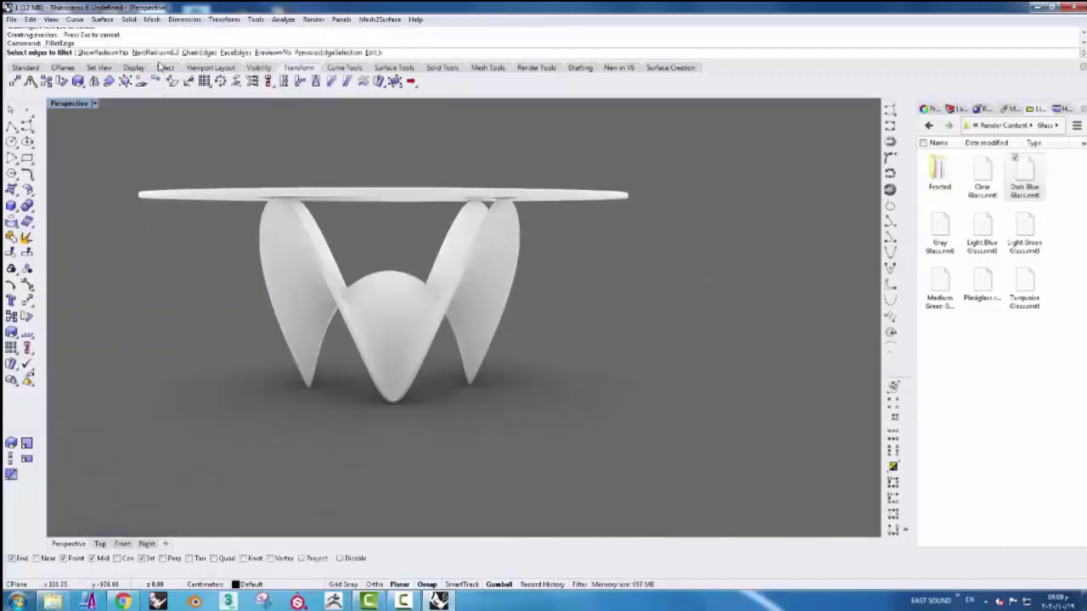
pyautogui.click(157, 53)
pyautogui.write('.3')
pyautogui.press('Return')
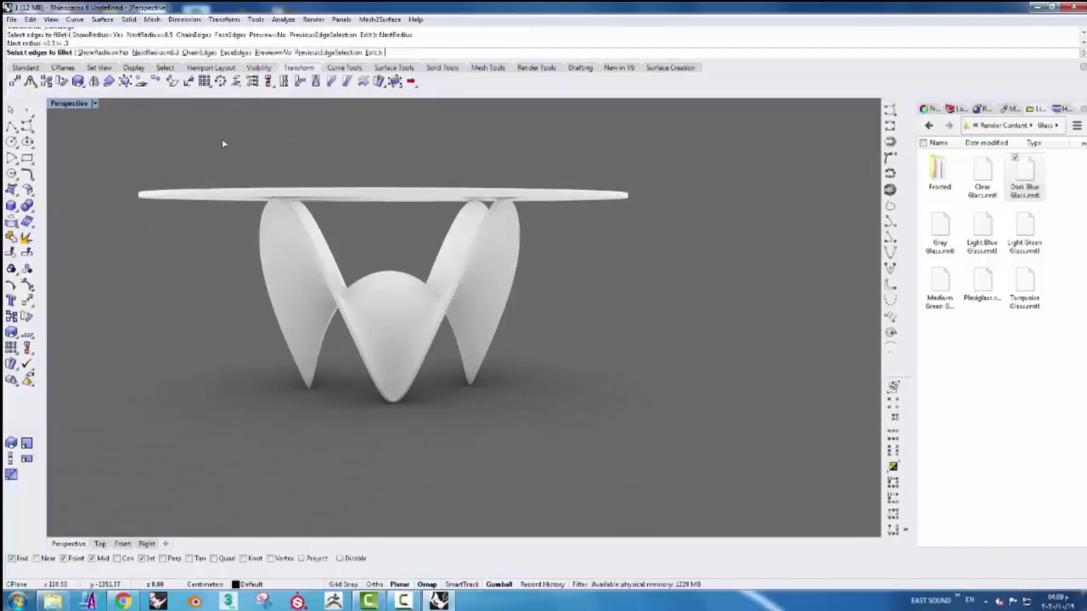
pyautogui.moveTo(567, 440); pyautogui.dragTo(567, 440)
pyautogui.press('Return')
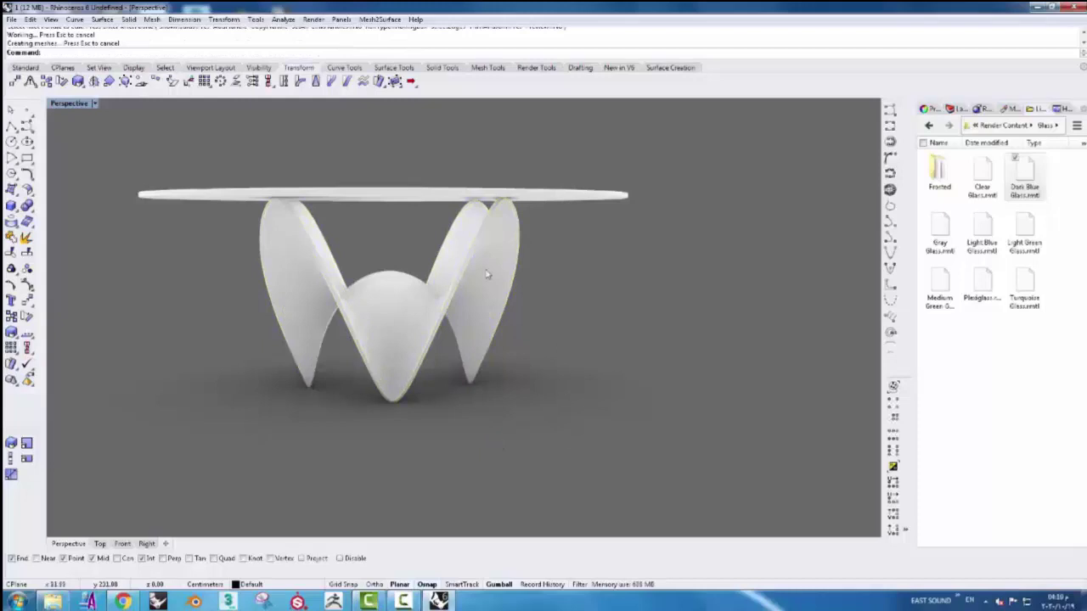
# Orbit and zoom the Perspective view to inspect the table's fillets from below, side and front
pyautogui.scroll(3, 436, 206)
pyautogui.scroll(3, 454, 213)
pyautogui.scroll(2, 459, 229)
pyautogui.scroll(3, 428, 220)
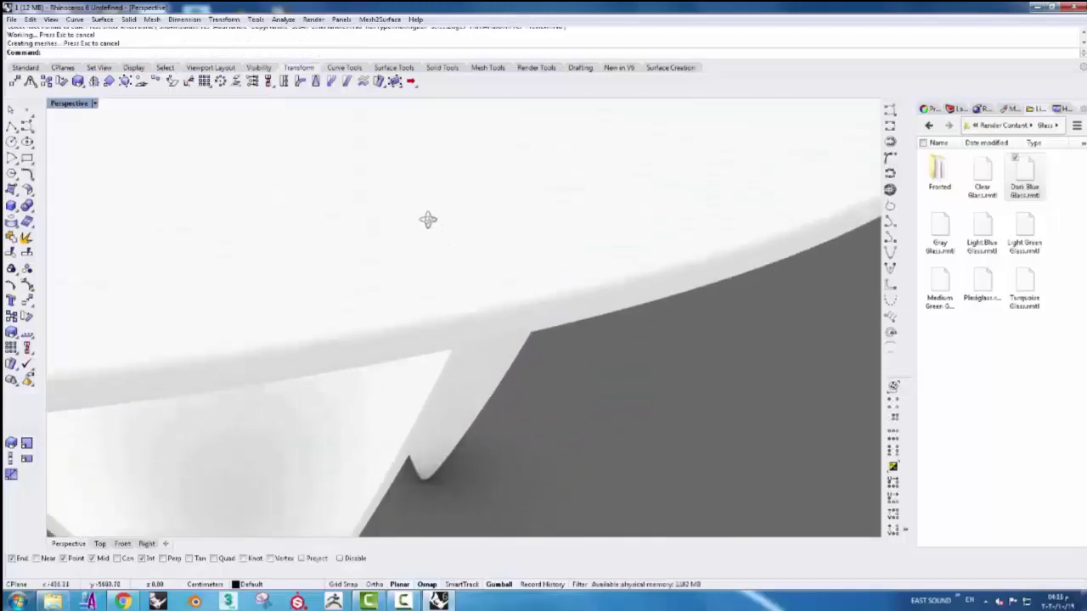
pyautogui.moveTo(428, 220)
pyautogui.mouseDown(button='right')
pyautogui.moveTo(505, 298)
pyautogui.moveTo(413, 297)
pyautogui.mouseUp(button='right')
pyautogui.scroll(-3, 444, 311)
pyautogui.scroll(2, 458, 298)
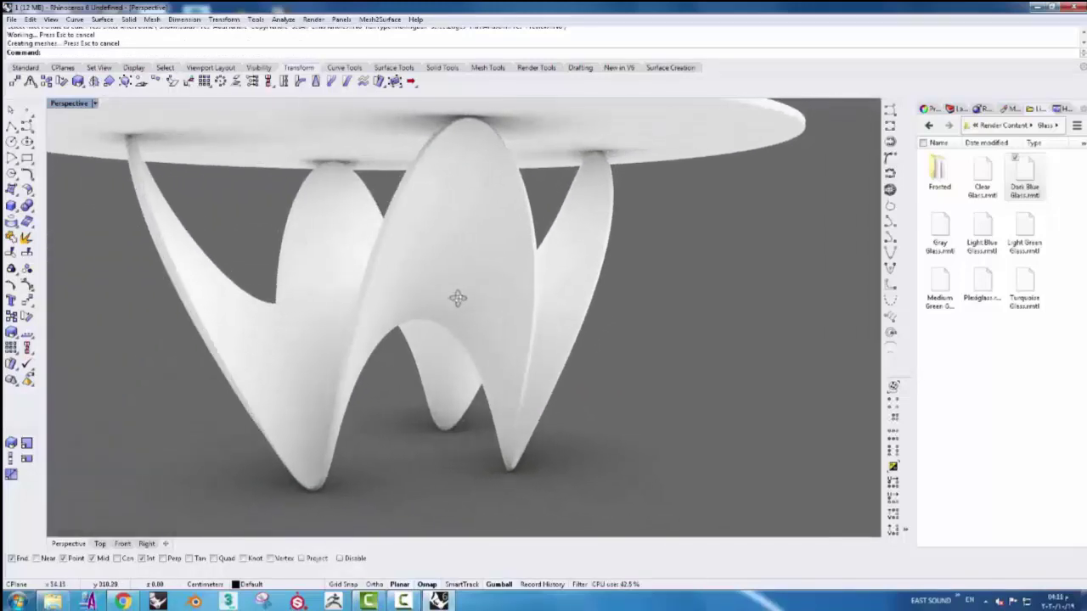
pyautogui.scroll(-3, 457, 298)
pyautogui.moveTo(486, 291)
pyautogui.mouseDown(button='right')
pyautogui.moveTo(357, 290)
pyautogui.moveTo(588, 283)
pyautogui.mouseUp(button='right')
pyautogui.moveTo(517, 289); pyautogui.dragTo(234, 172, button='right')
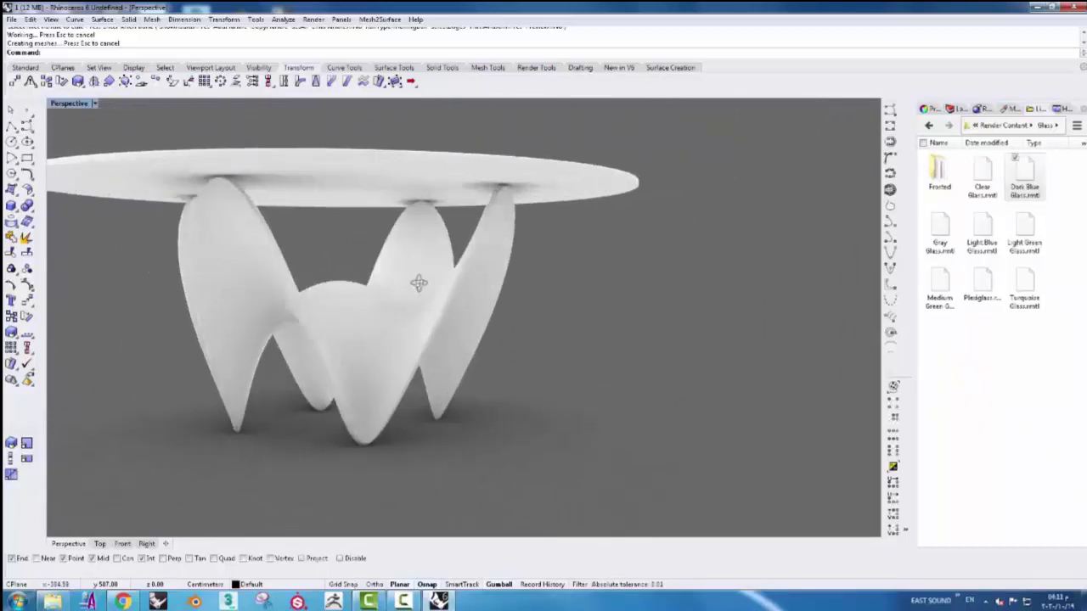